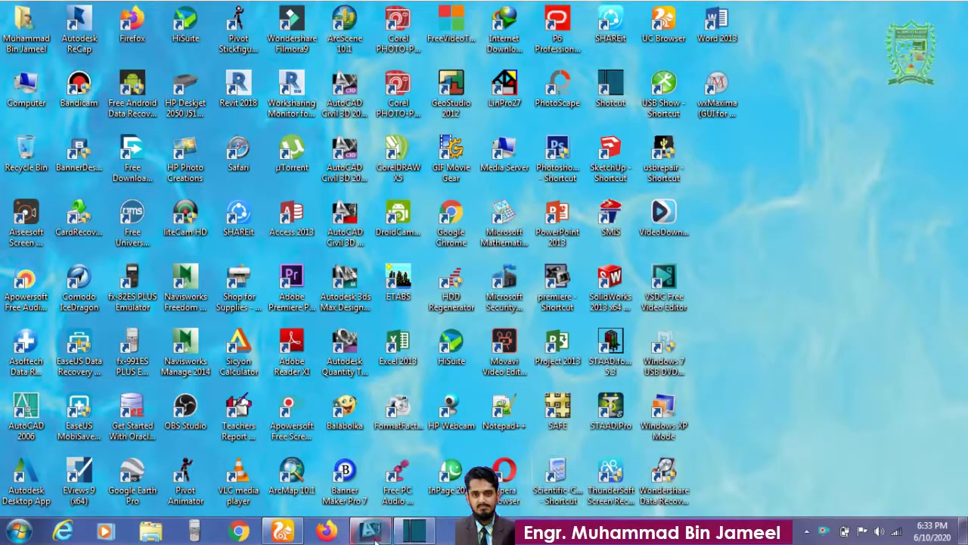
Switch to the Youtube.dwg drawing in AutoCAD
{"action": "left_click", "coordinate": [372, 534]}
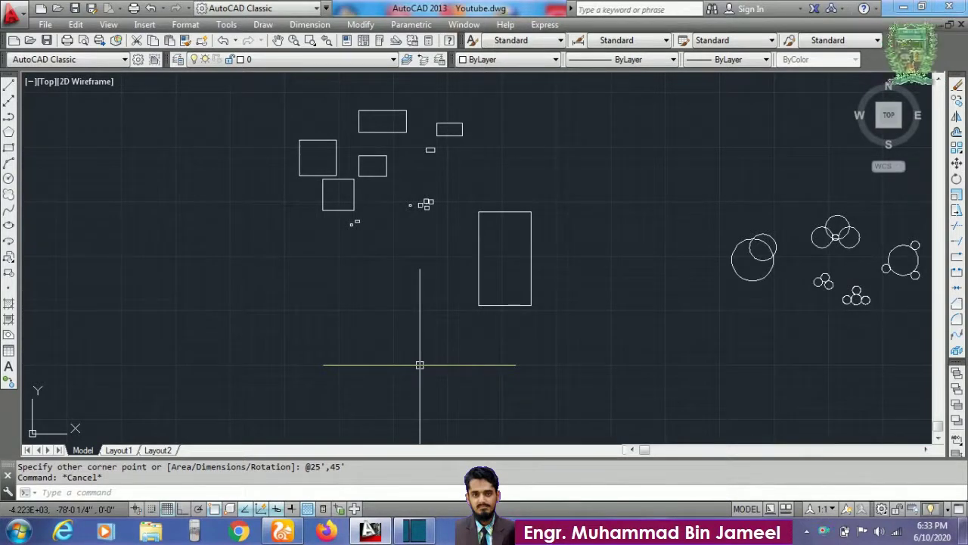
{"action": "scroll", "coordinate": [416, 246], "scroll_direction": "down", "scroll_amount": 2}
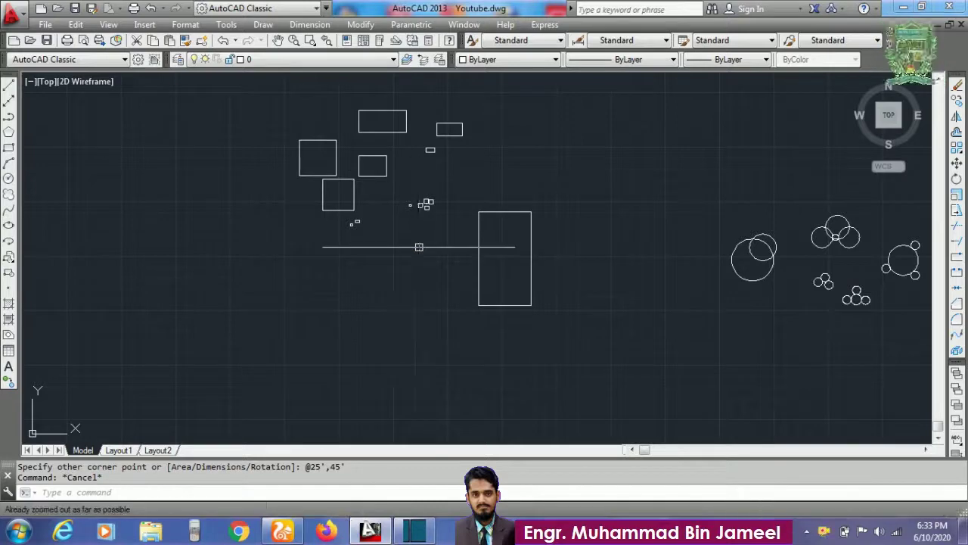
{"action": "scroll", "coordinate": [195, 340], "scroll_direction": "up", "scroll_amount": 2}
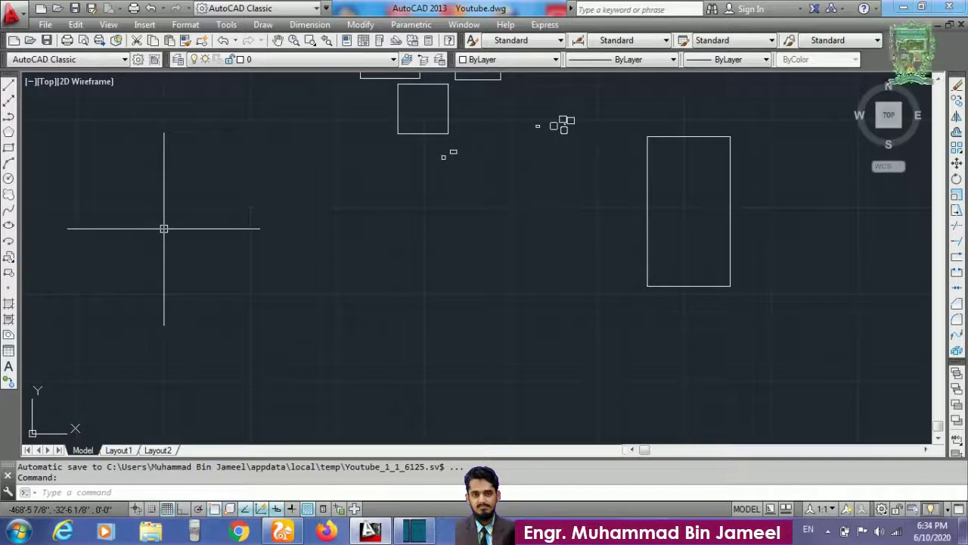
Draw a 5-sided polygon inscribed in a circle of radius 2' in the empty area west of the existing rectangles
{"action": "type", "text": "POL"}
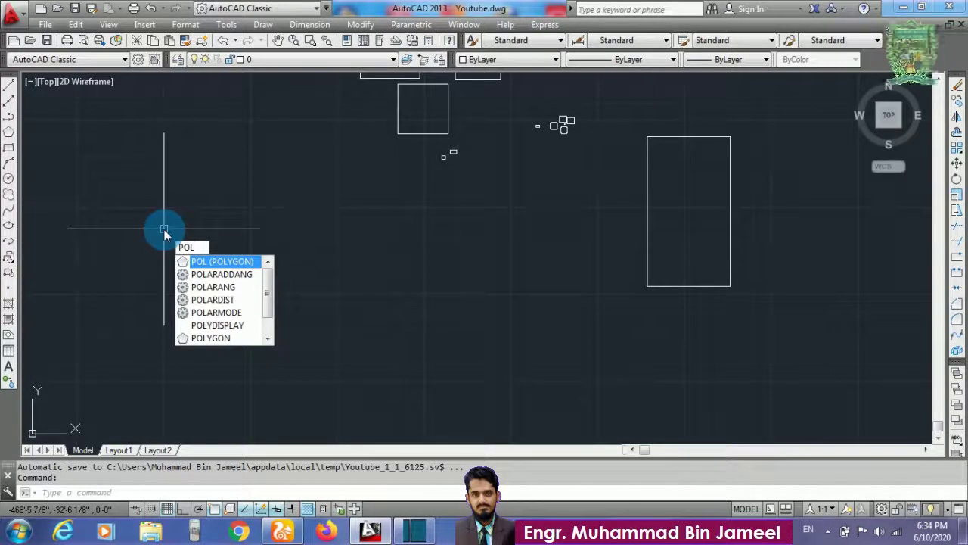
{"action": "key", "text": "Return"}
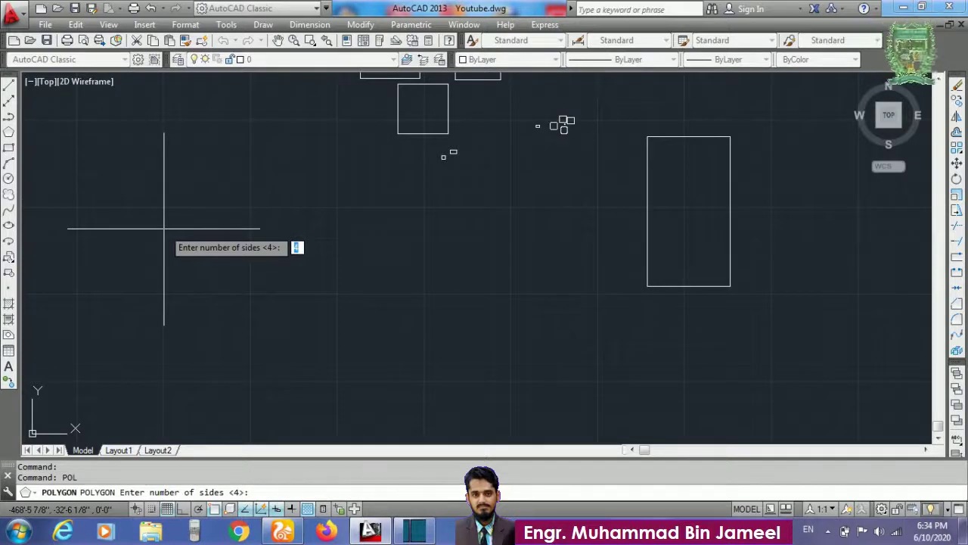
{"action": "type", "text": "5"}
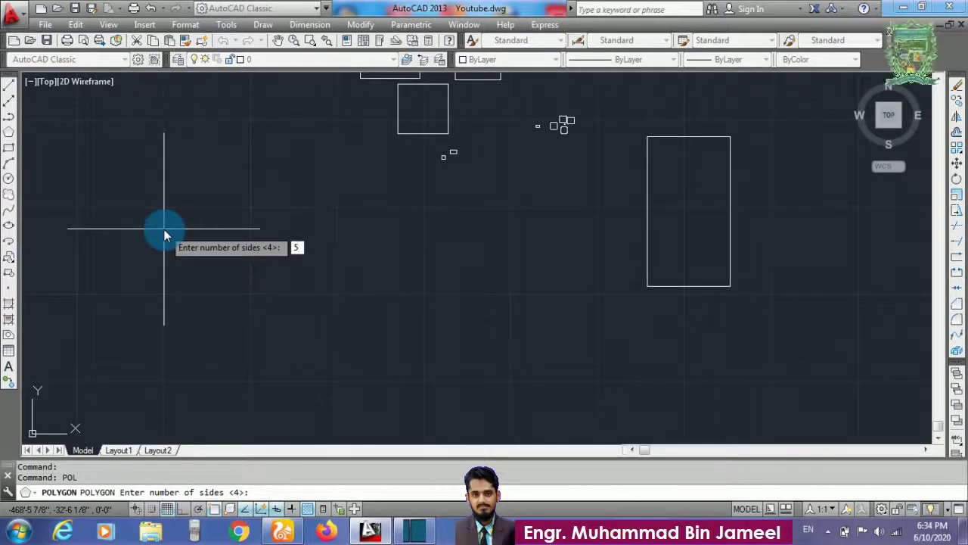
{"action": "key", "text": "Return"}
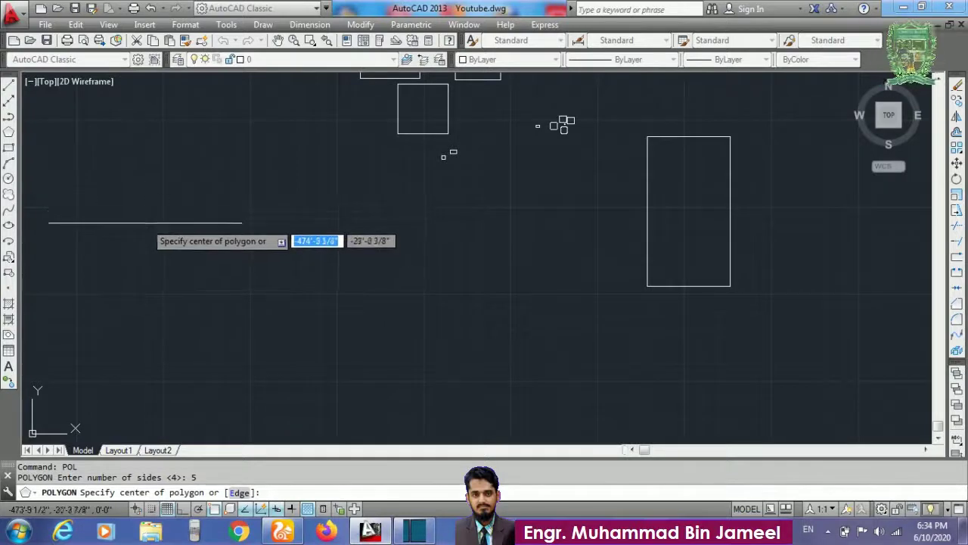
{"action": "left_click", "coordinate": [148, 204]}
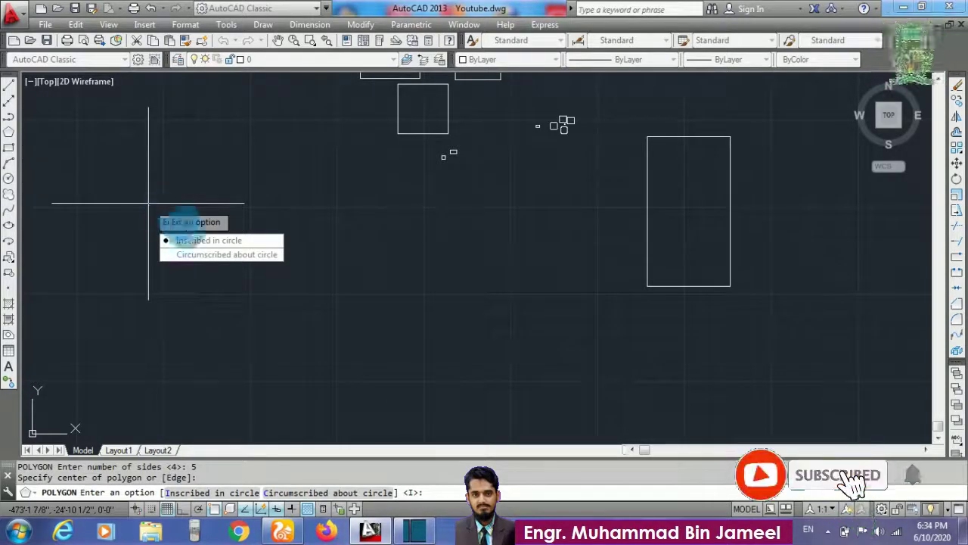
{"action": "left_click", "coordinate": [185, 241]}
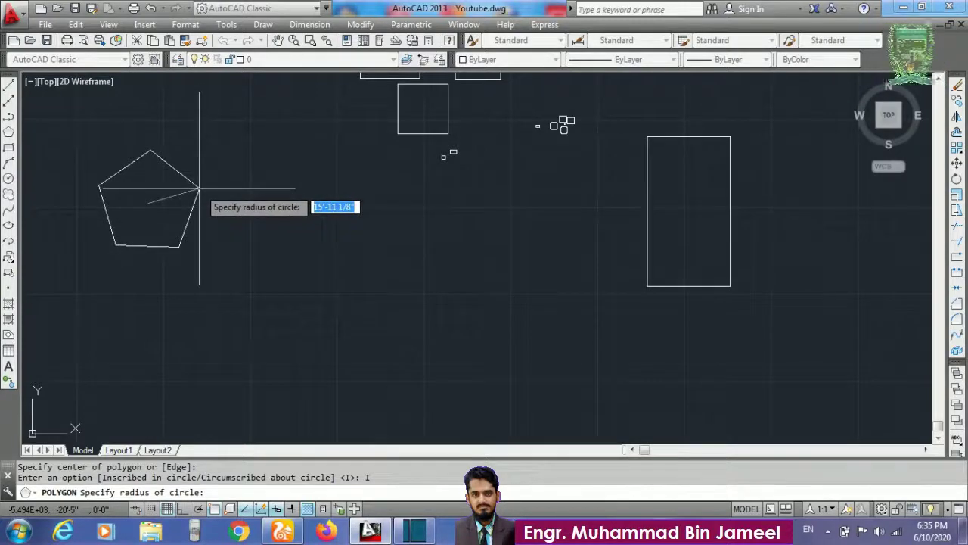
{"action": "type", "text": "2"}
{"action": "key", "text": "Return"}
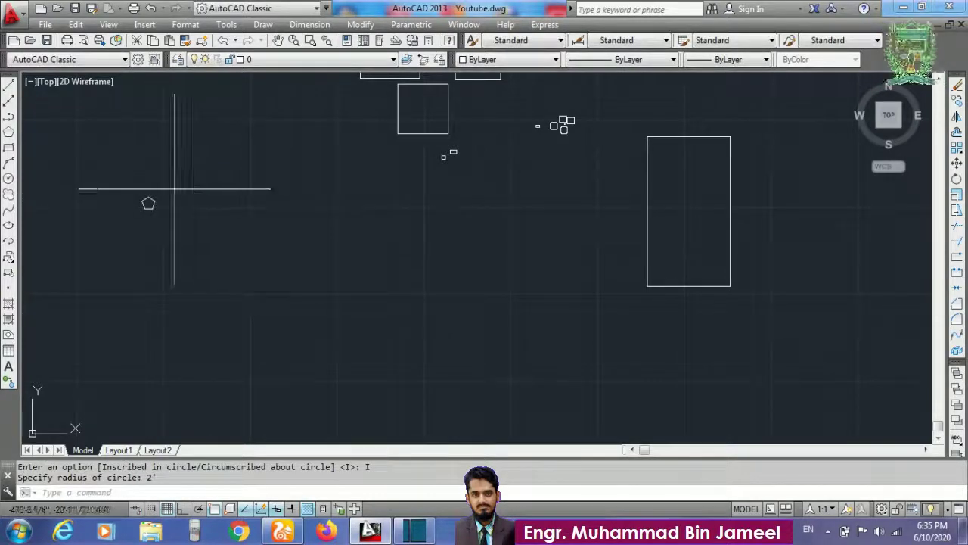
Draw a circle of radius 2' in the empty space east of the new pentagon
{"action": "scroll", "coordinate": [152, 204], "scroll_direction": "up", "scroll_amount": 3}
{"action": "scroll", "coordinate": [153, 202], "scroll_direction": "down", "scroll_amount": 2}
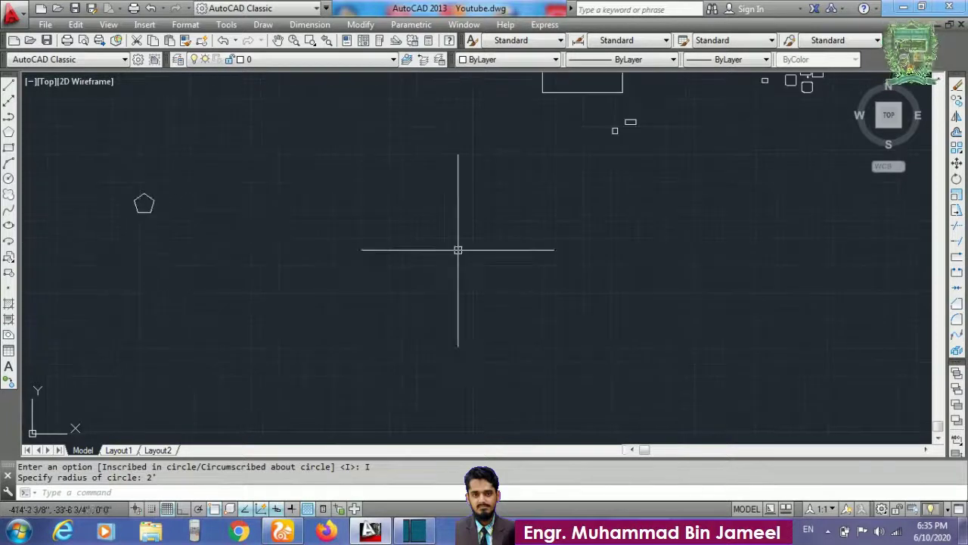
{"action": "type", "text": "c"}
{"action": "key", "text": "Return"}
{"action": "left_click", "coordinate": [376, 197]}
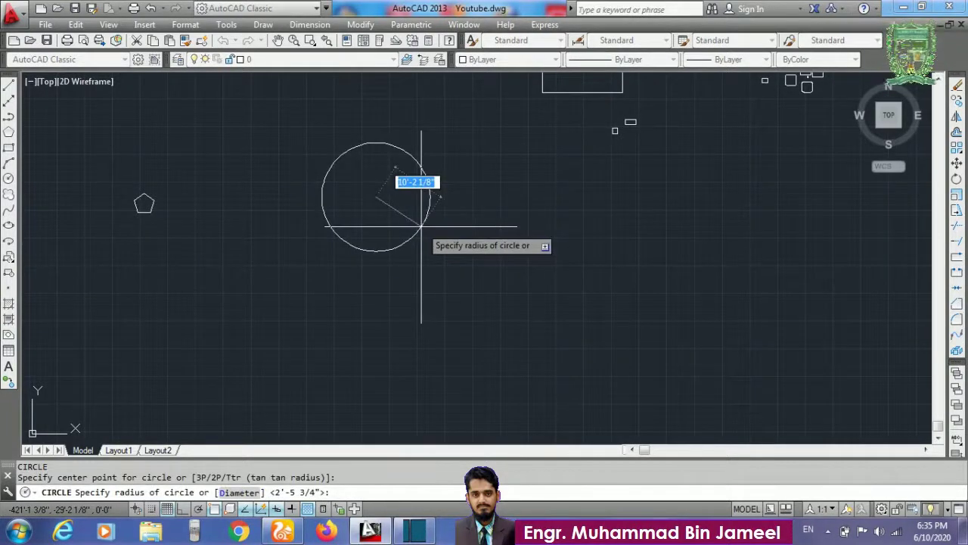
{"action": "type", "text": "2'"}
{"action": "key", "text": "Return"}
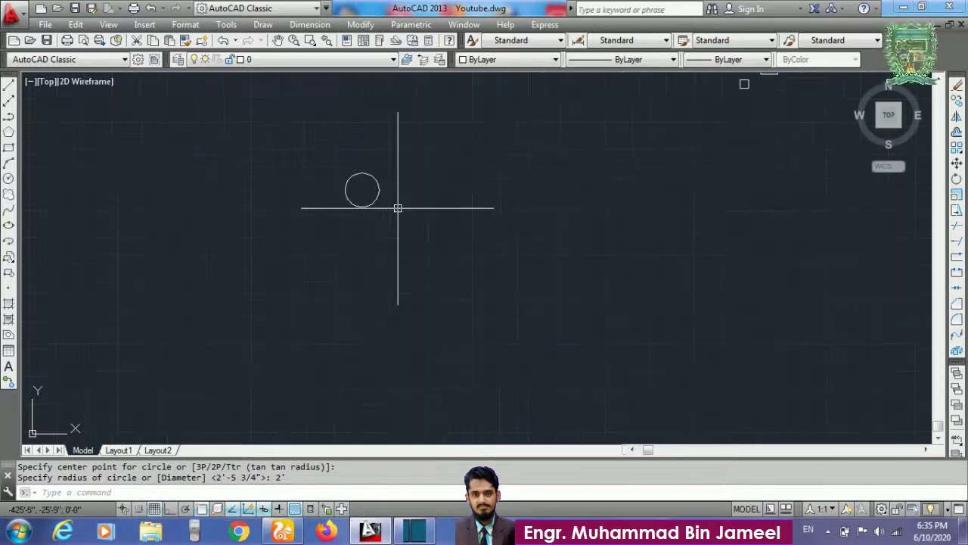
Draw a 5-sided polygon centred on the new circle, using Inscribed in circle with a radius of 2'
{"action": "type", "text": "pol"}
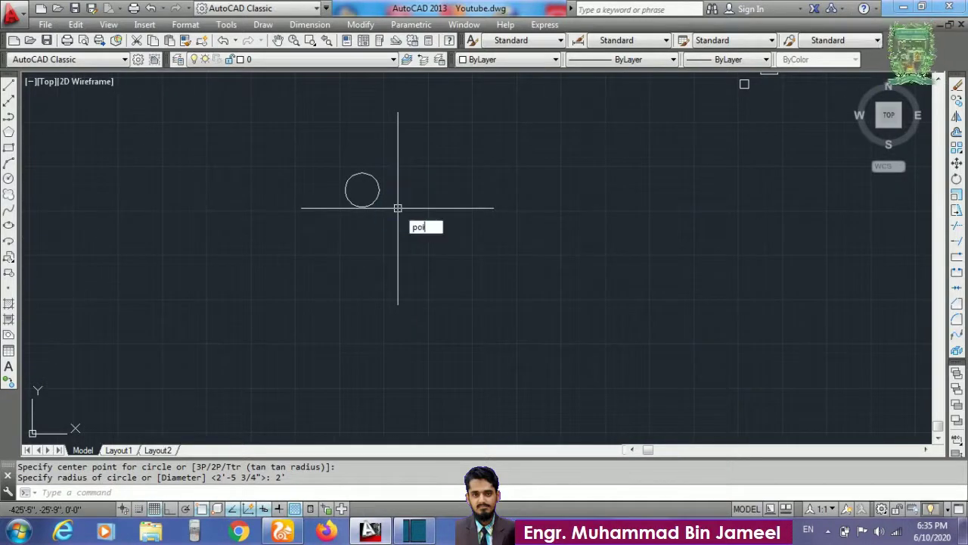
{"action": "key", "text": "Return"}
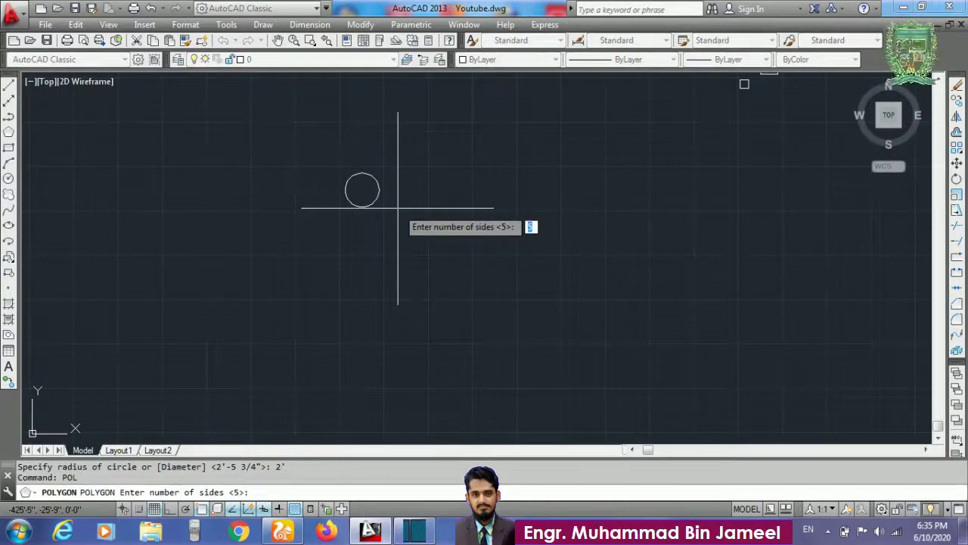
{"action": "key", "text": "Return"}
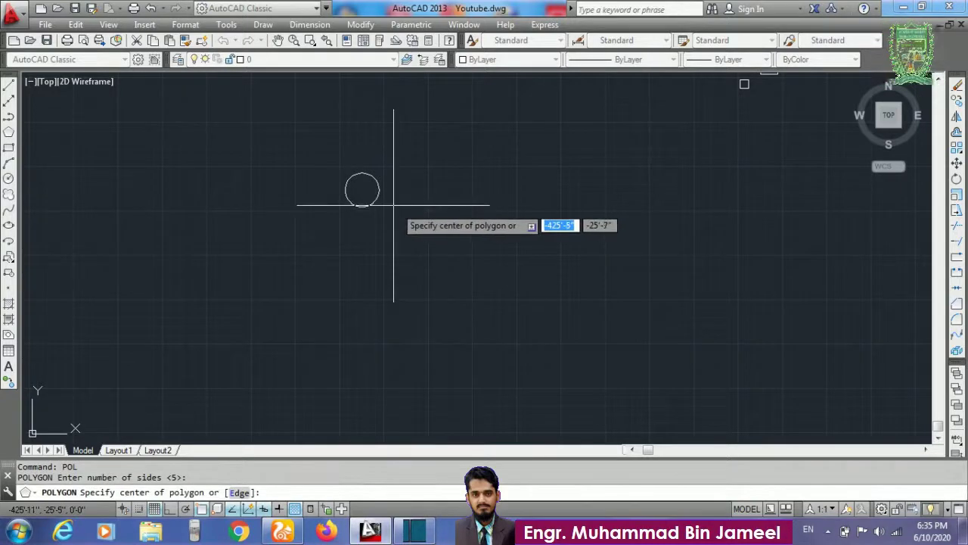
{"action": "left_click", "coordinate": [361, 192]}
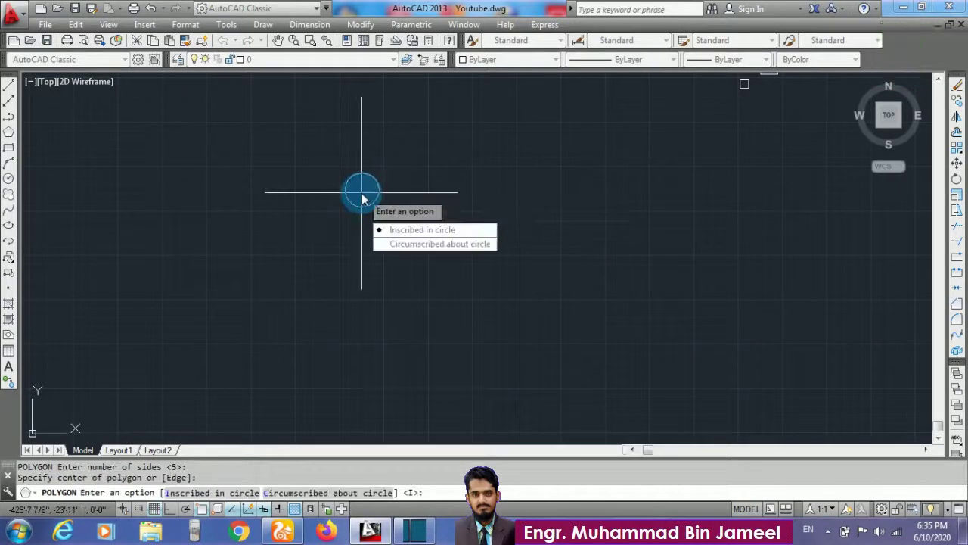
{"action": "left_click", "coordinate": [408, 230]}
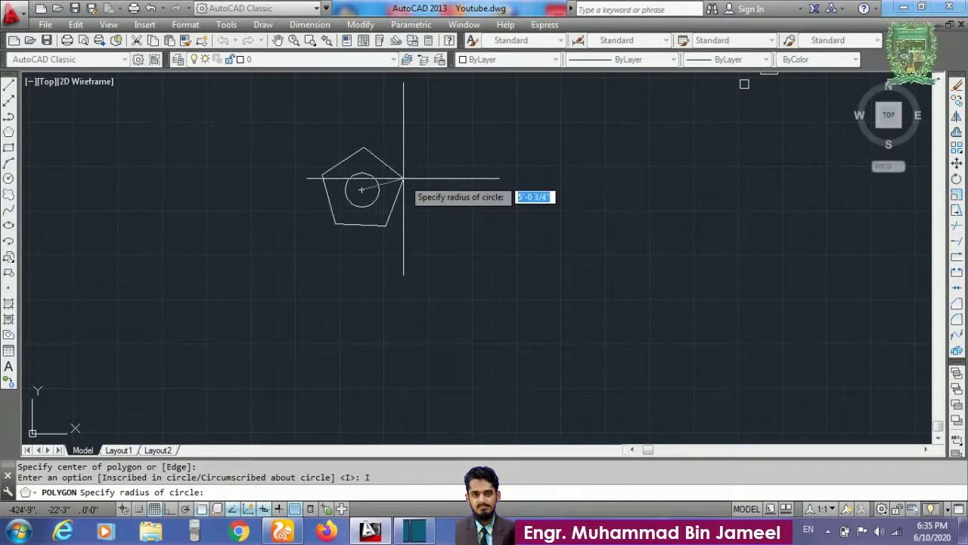
{"action": "type", "text": "2'"}
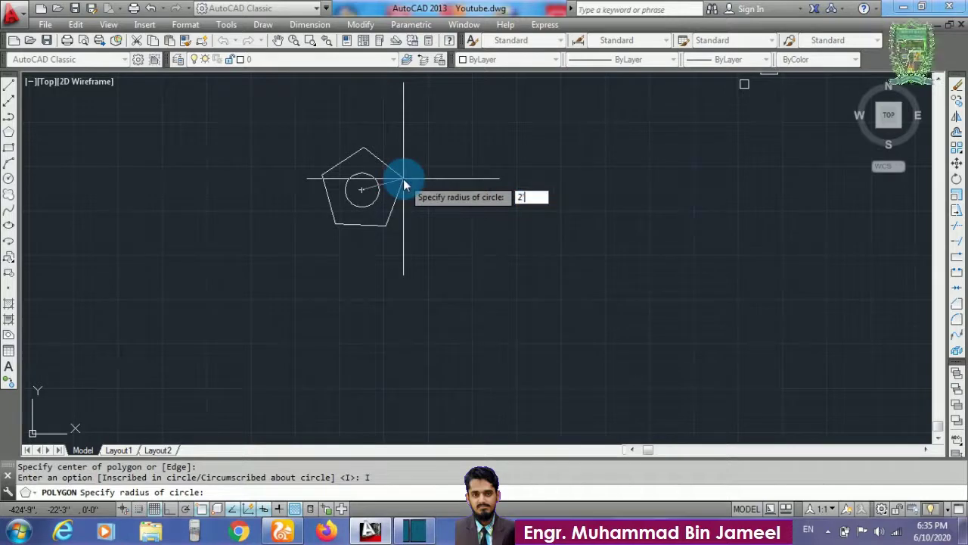
{"action": "key", "text": "Return"}
Draw a second circle of radius 2' east of the circle containing the pentagon
{"action": "scroll", "coordinate": [384, 180], "scroll_direction": "up", "scroll_amount": 4}
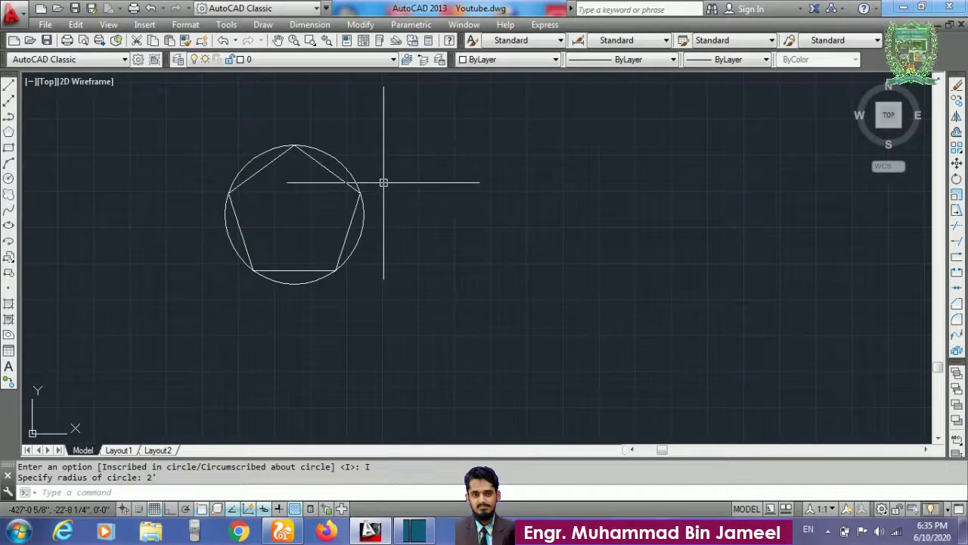
{"action": "type", "text": "c"}
{"action": "key", "text": "Return"}
{"action": "left_click", "coordinate": [548, 237]}
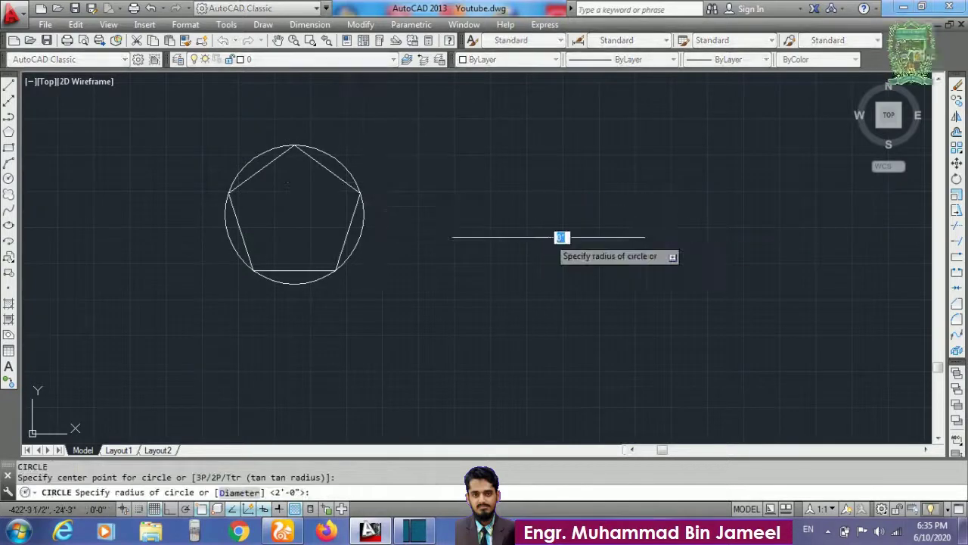
{"action": "type", "text": "2'"}
{"action": "key", "text": "Return"}
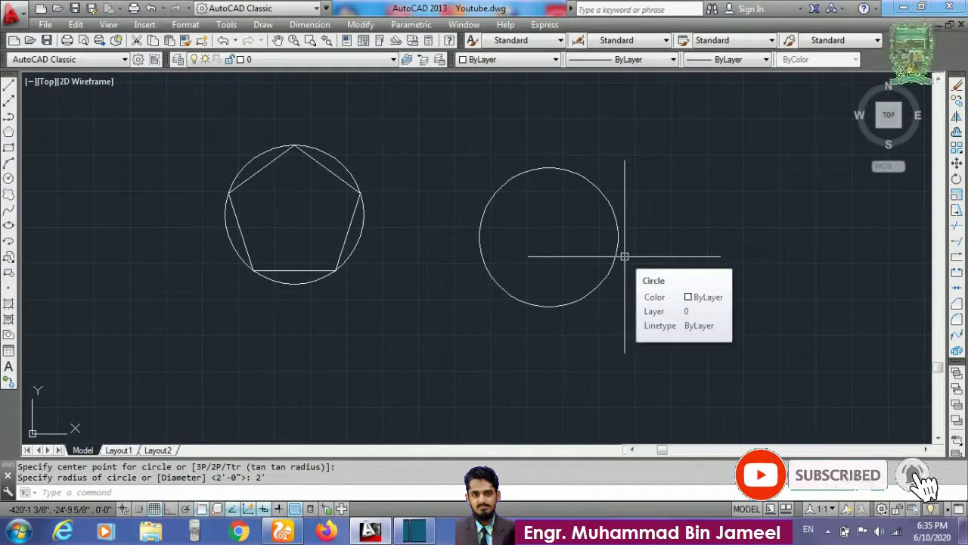
Draw a 5-sided polygon centred on the second circle, using Circumscribed about circle with a radius of 2'
{"action": "type", "text": "pol"}
{"action": "key", "text": "Return"}
{"action": "scroll", "coordinate": [624, 257], "scroll_direction": "up", "scroll_amount": 2}
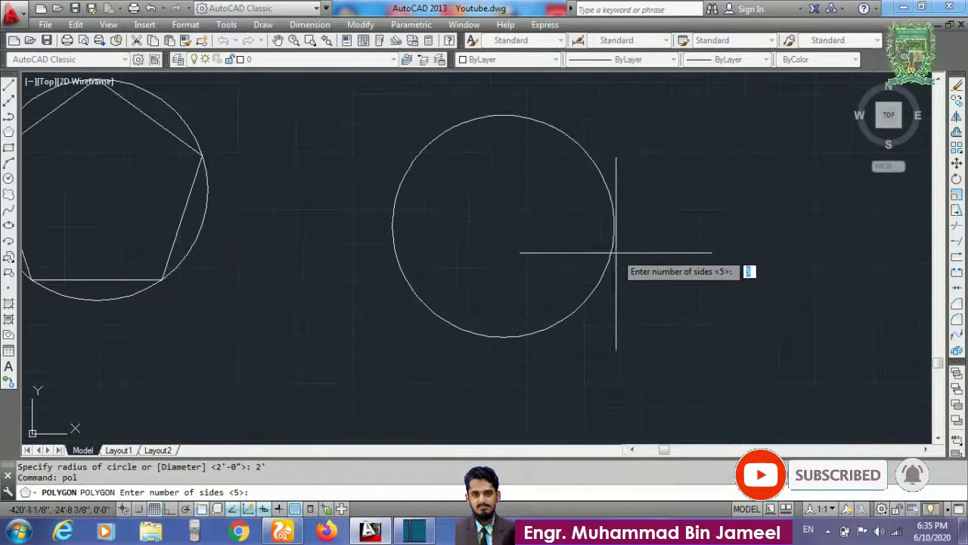
{"action": "key", "text": "Return"}
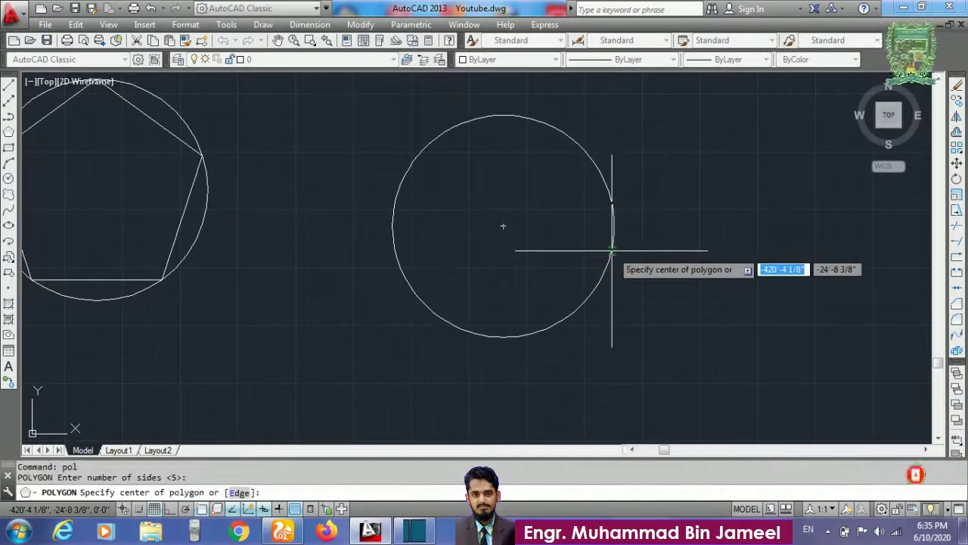
{"action": "left_click", "coordinate": [501, 224]}
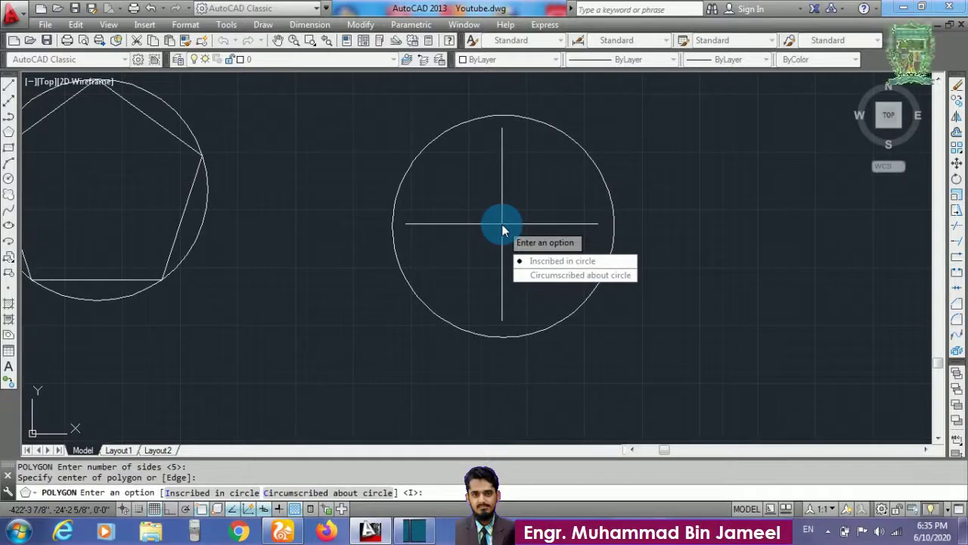
{"action": "key", "text": "Down"}
{"action": "key", "text": "Down"}
{"action": "key", "text": "Return"}
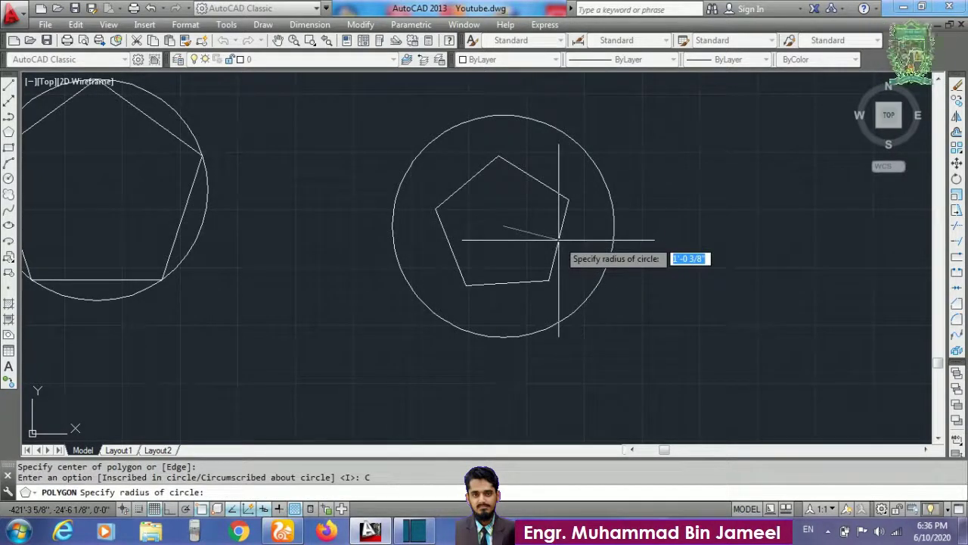
{"action": "scroll", "coordinate": [558, 240], "scroll_direction": "down", "scroll_amount": 5}
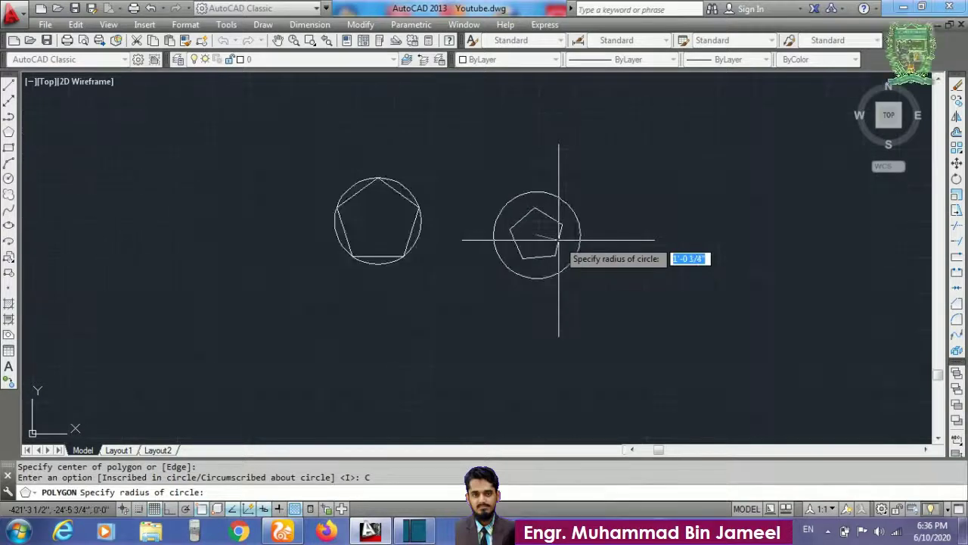
{"action": "type", "text": "2"}
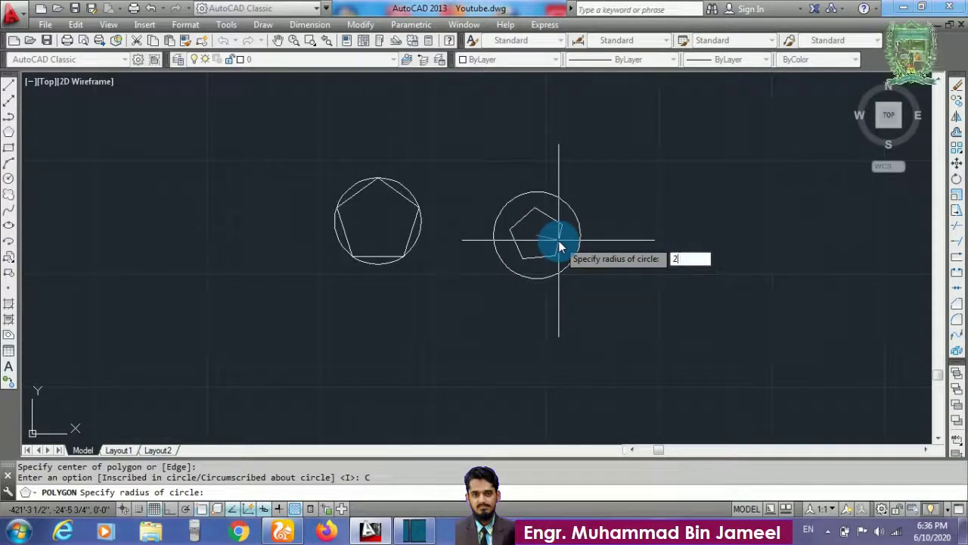
{"action": "key", "text": "Return"}
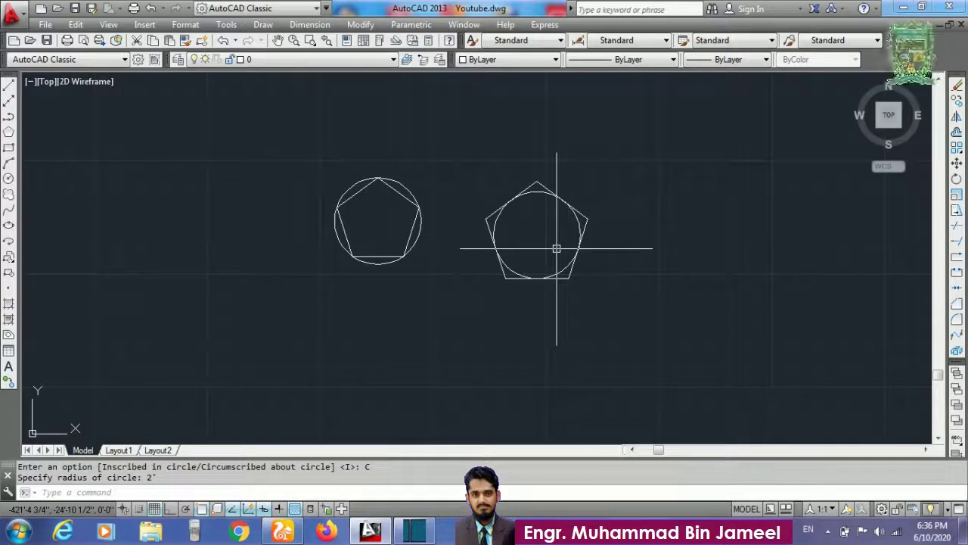
Draw a 6-sided polygon below the standalone pentagon, using Inscribed in circle with Ortho on and a radius of 2'
{"action": "scroll", "coordinate": [608, 203], "scroll_direction": "down", "scroll_amount": 5}
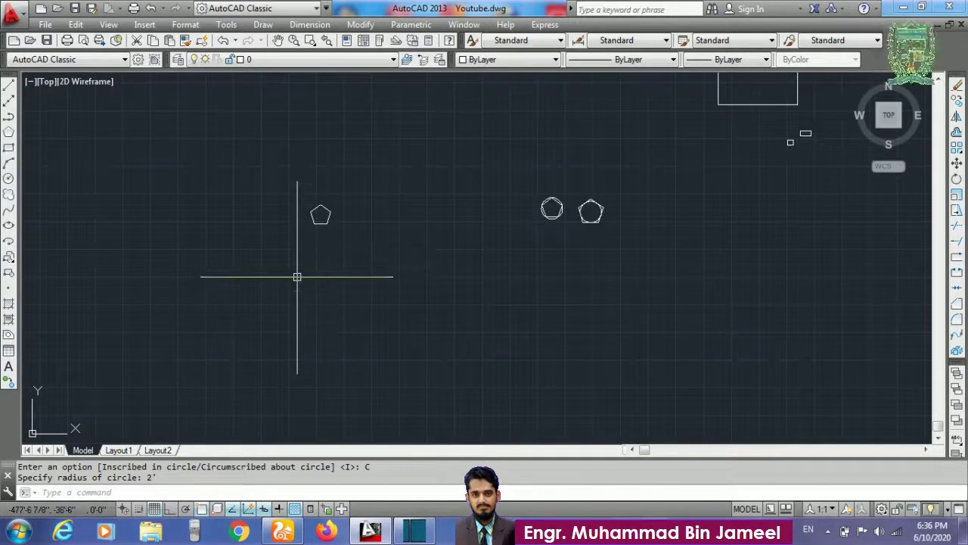
{"action": "scroll", "coordinate": [324, 266], "scroll_direction": "up", "scroll_amount": 4}
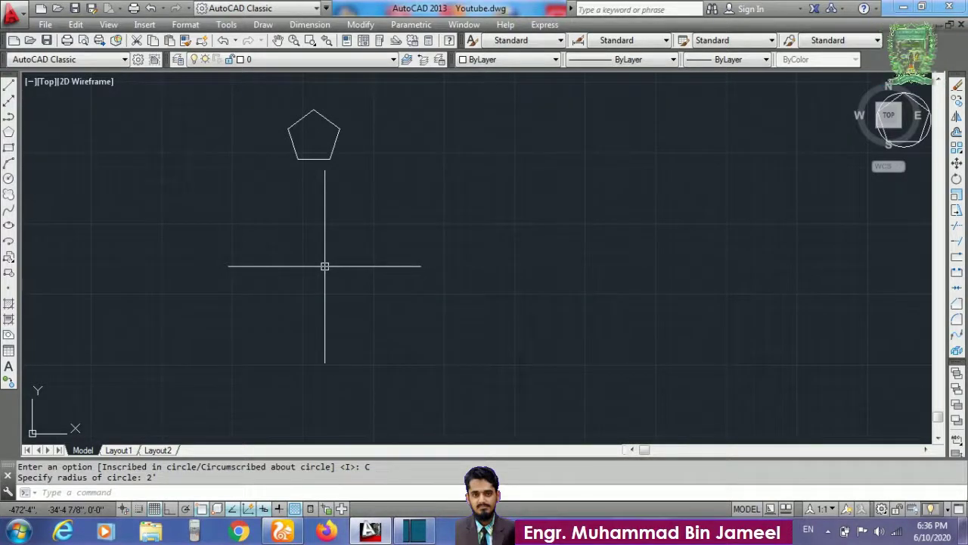
{"action": "type", "text": "pol"}
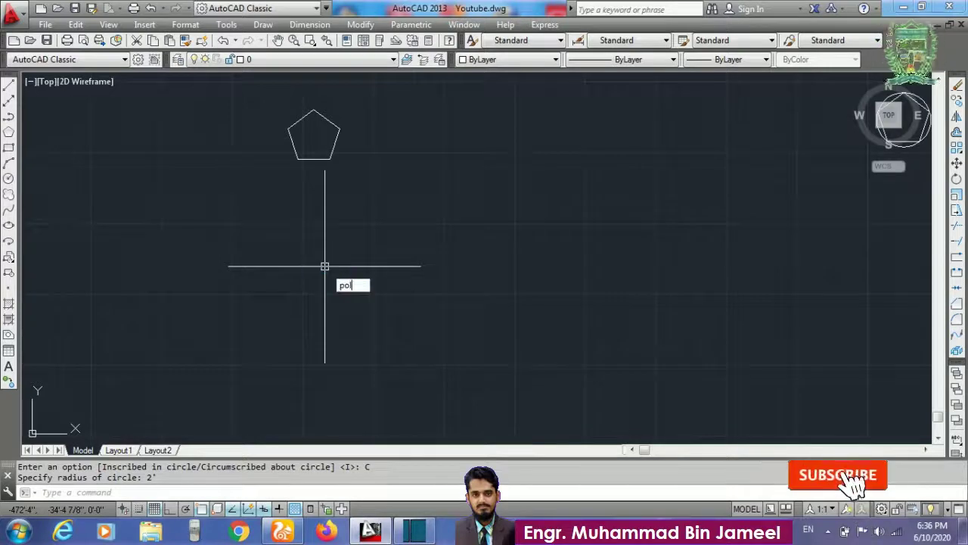
{"action": "key", "text": "Return"}
{"action": "type", "text": "6"}
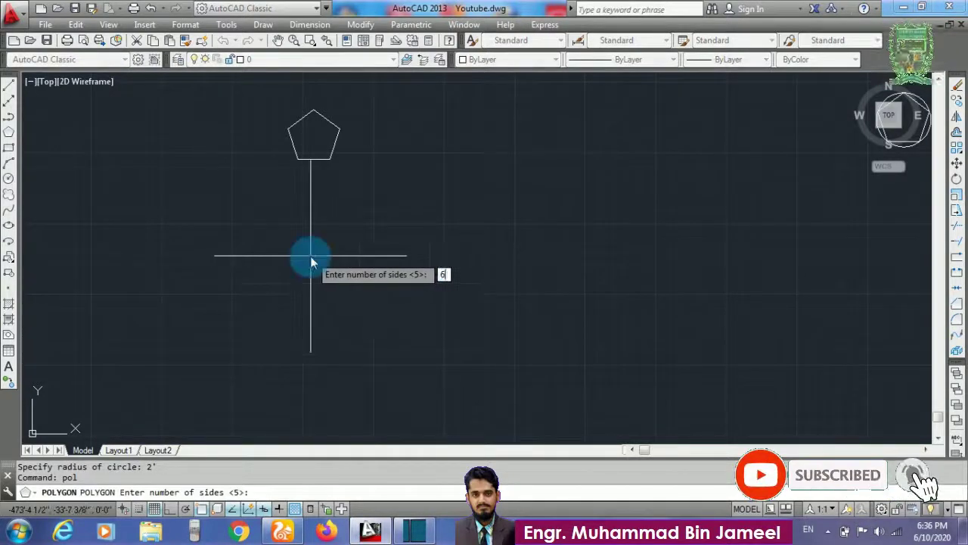
{"action": "key", "text": "Return"}
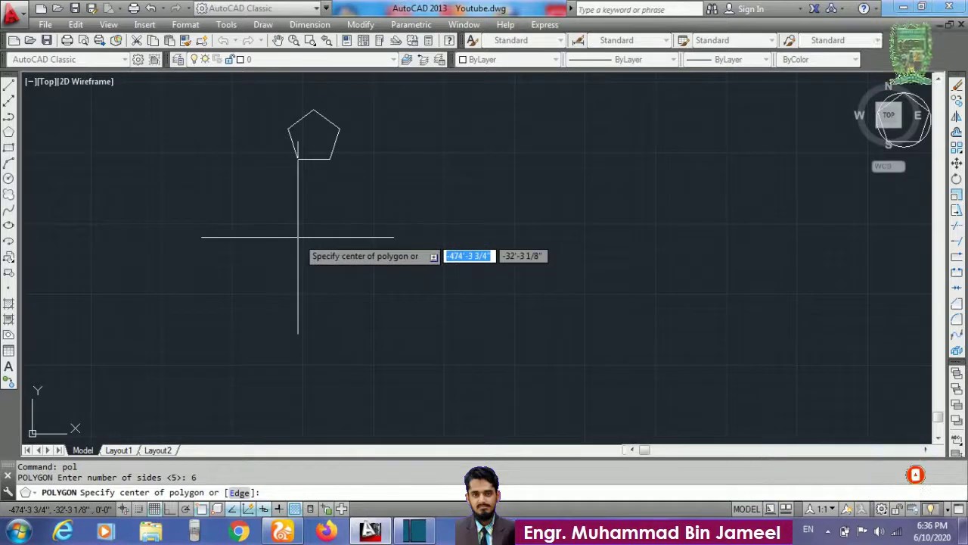
{"action": "left_click", "coordinate": [298, 238]}
{"action": "key", "text": "Up"}
{"action": "key", "text": "Return"}
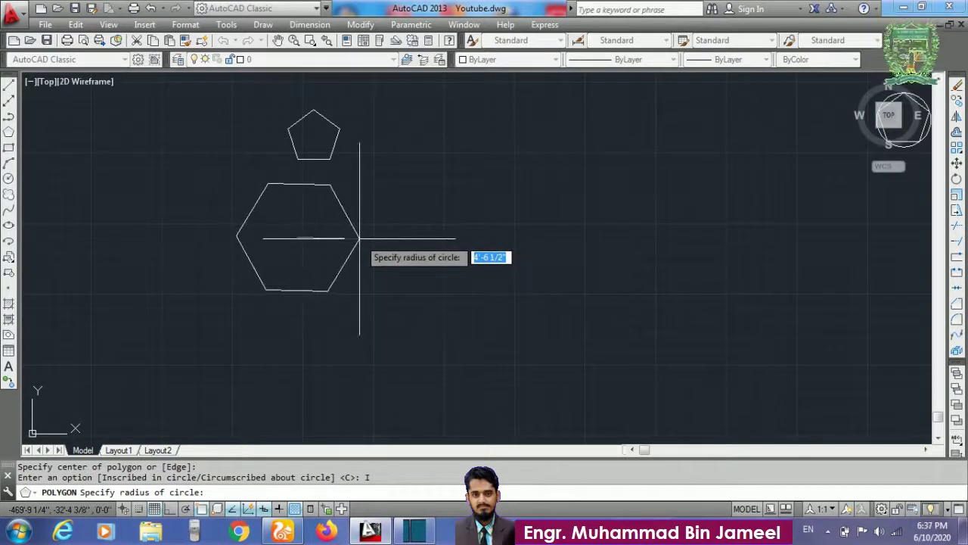
{"action": "key", "text": "F8"}
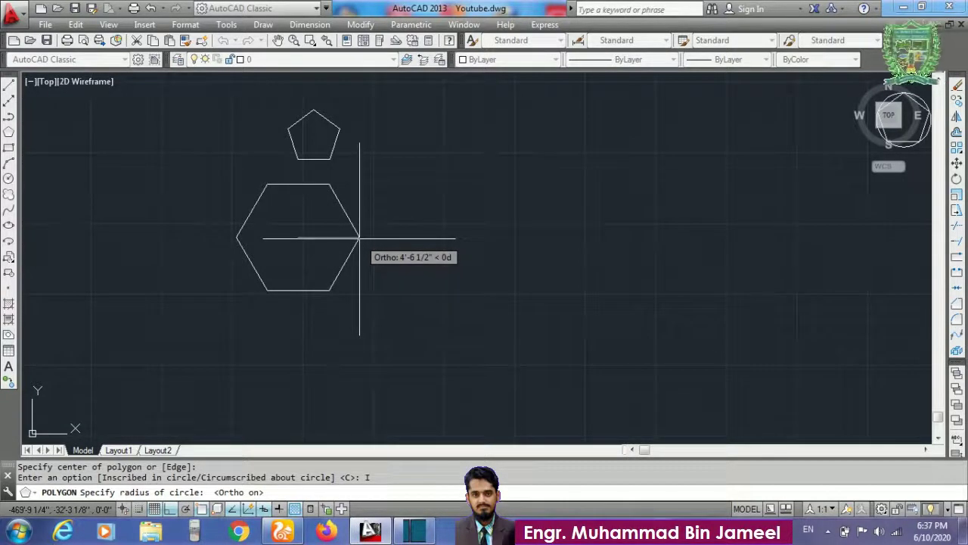
{"action": "type", "text": "2'"}
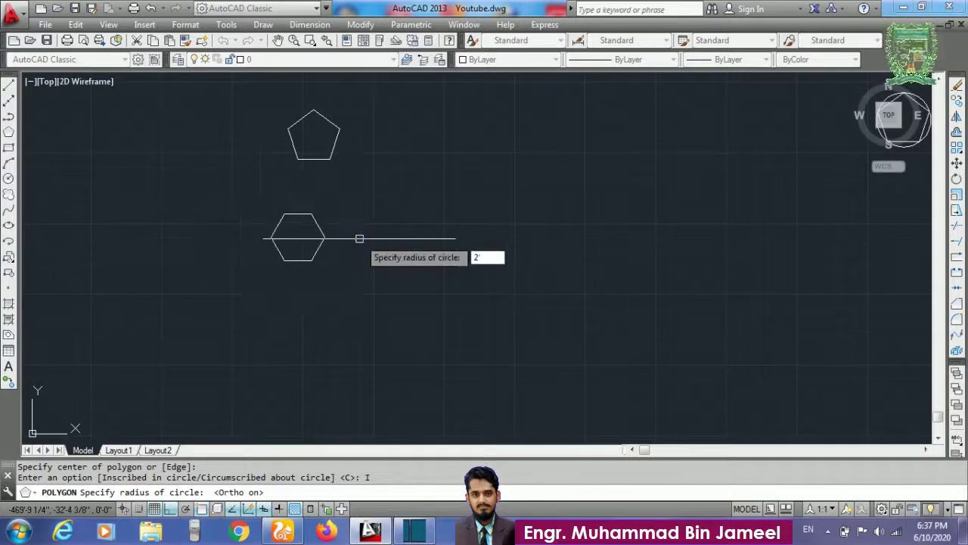
{"action": "key", "text": "Return"}
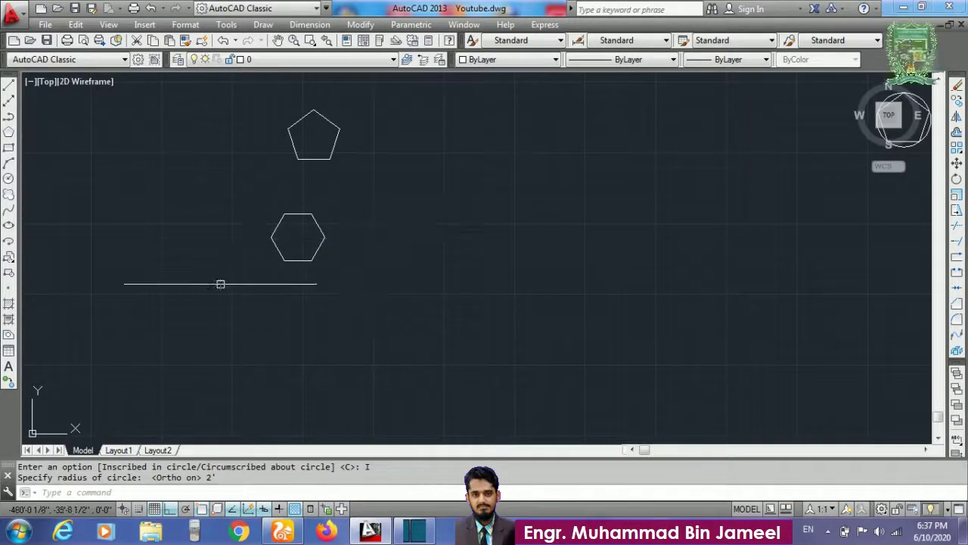
Draw a circle of radius 2' southwest of the circle containing the inscribed pentagon
{"action": "scroll", "coordinate": [219, 284], "scroll_direction": "down", "scroll_amount": 3}
{"action": "scroll", "coordinate": [508, 205], "scroll_direction": "up", "scroll_amount": 2}
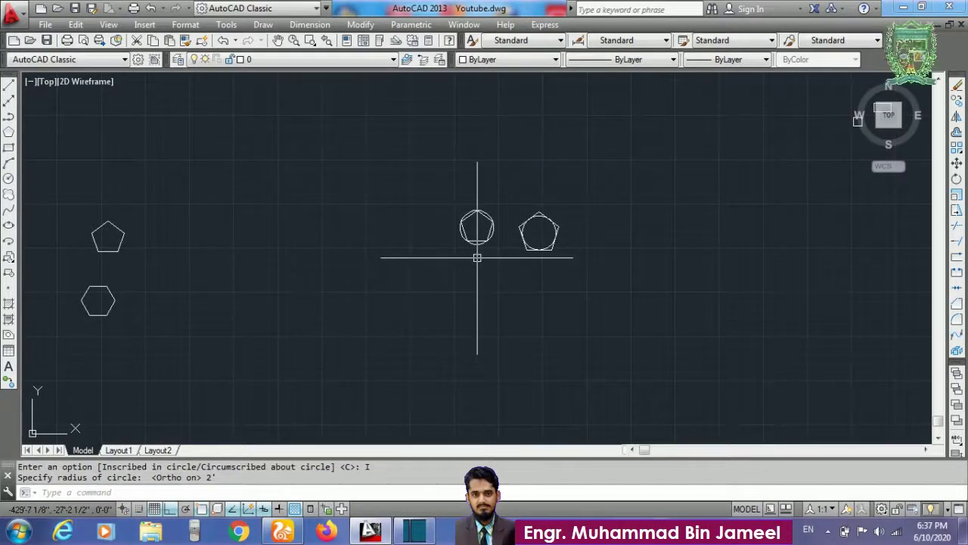
{"action": "scroll", "coordinate": [478, 258], "scroll_direction": "up", "scroll_amount": 4}
{"action": "type", "text": "c"}
{"action": "key", "text": "Return"}
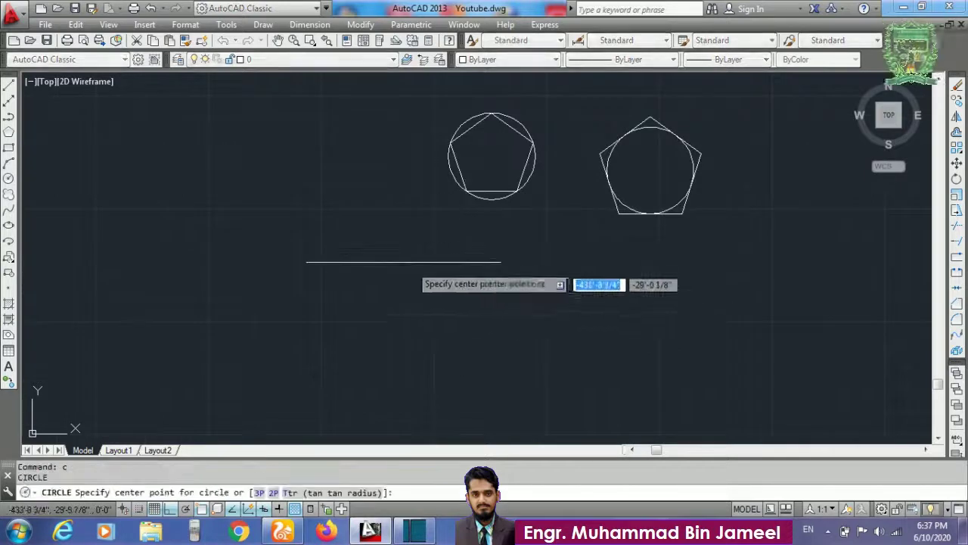
{"action": "left_click", "coordinate": [402, 260]}
{"action": "type", "text": "2"}
{"action": "key", "text": "Return"}
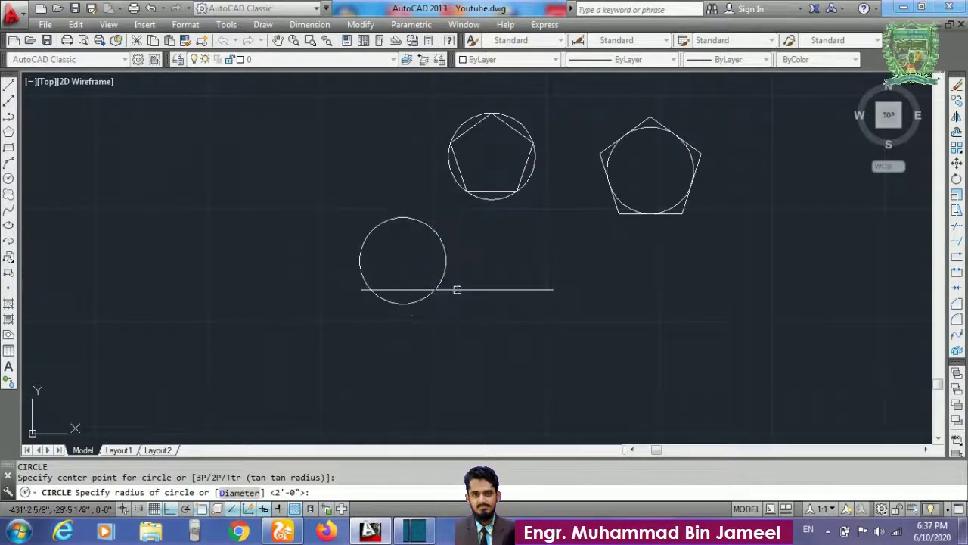
Draw a 6-sided polygon centred on the new circle, using Inscribed in circle with a radius of 2'
{"action": "type", "text": "pol"}
{"action": "key", "text": "Return"}
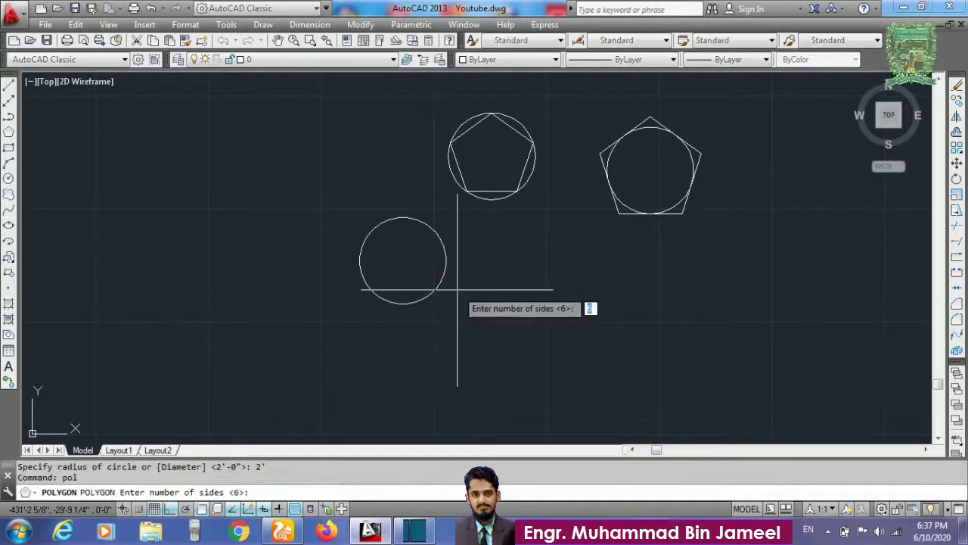
{"action": "key", "text": "Return"}
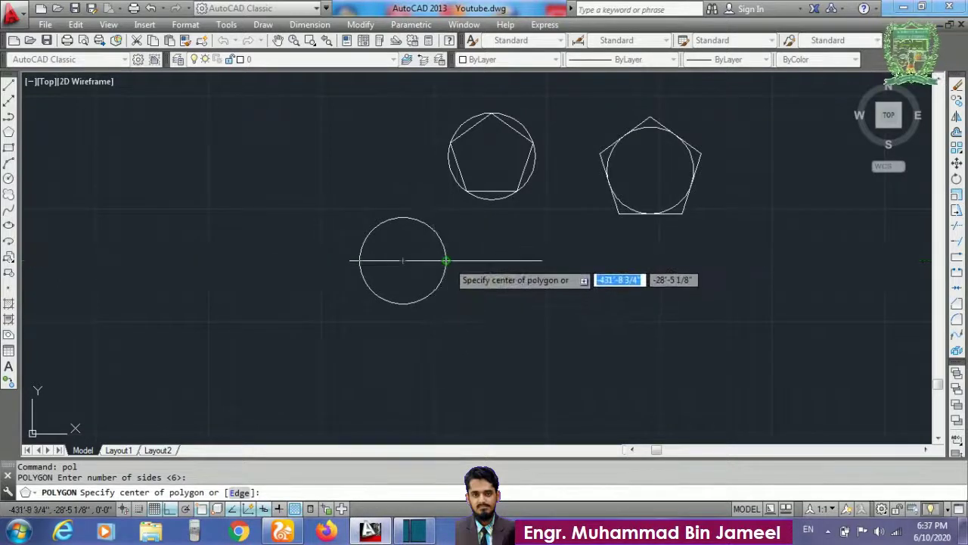
{"action": "left_click", "coordinate": [403, 263]}
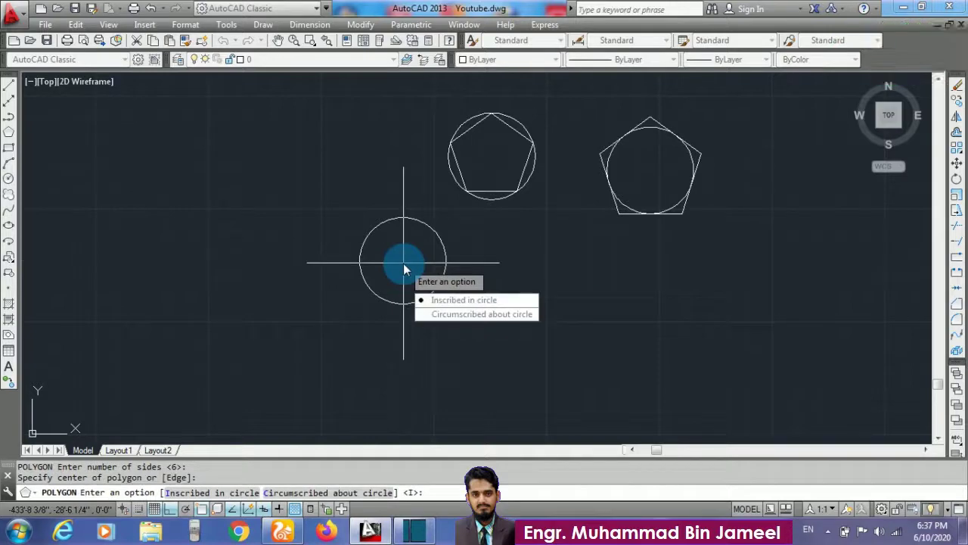
{"action": "left_click", "coordinate": [446, 300]}
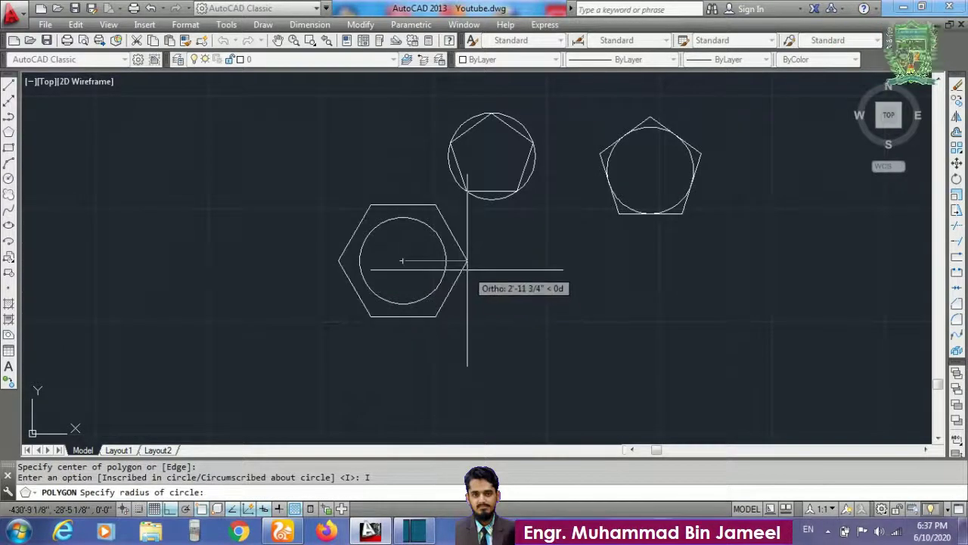
{"action": "type", "text": "2'"}
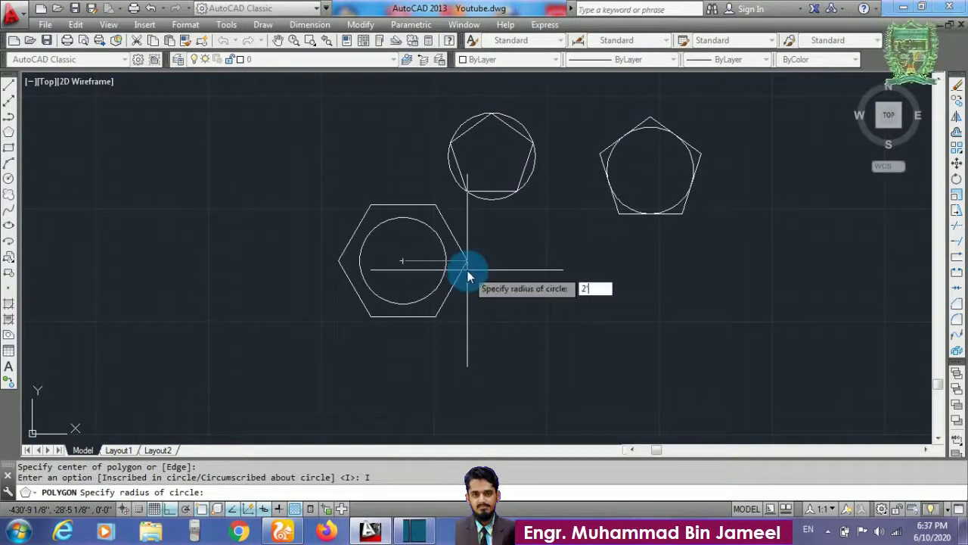
{"action": "key", "text": "Return"}
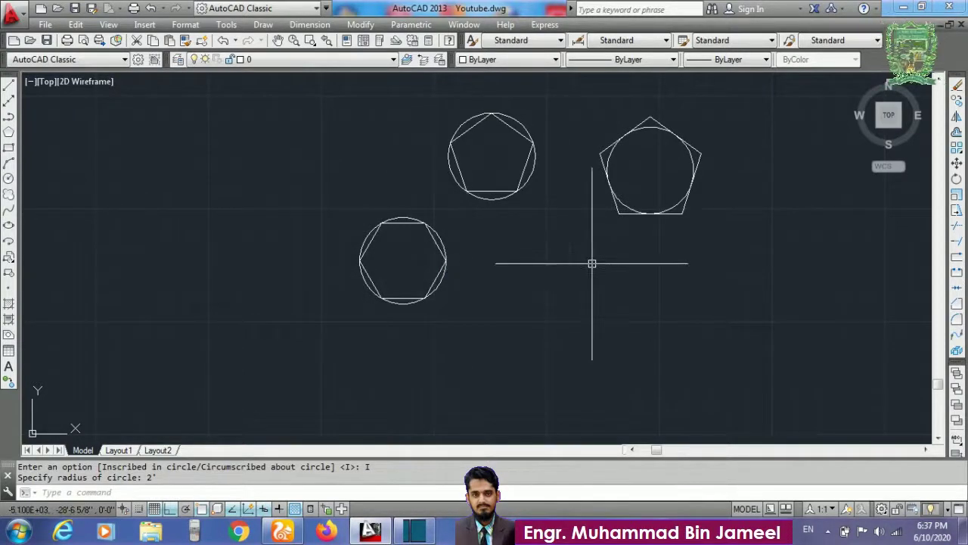
Draw a 7-sided polygon southeast of the standalone hexagon, using Inscribed in circle with a radius of 2'
{"action": "scroll", "coordinate": [591, 263], "scroll_direction": "down", "scroll_amount": 4}
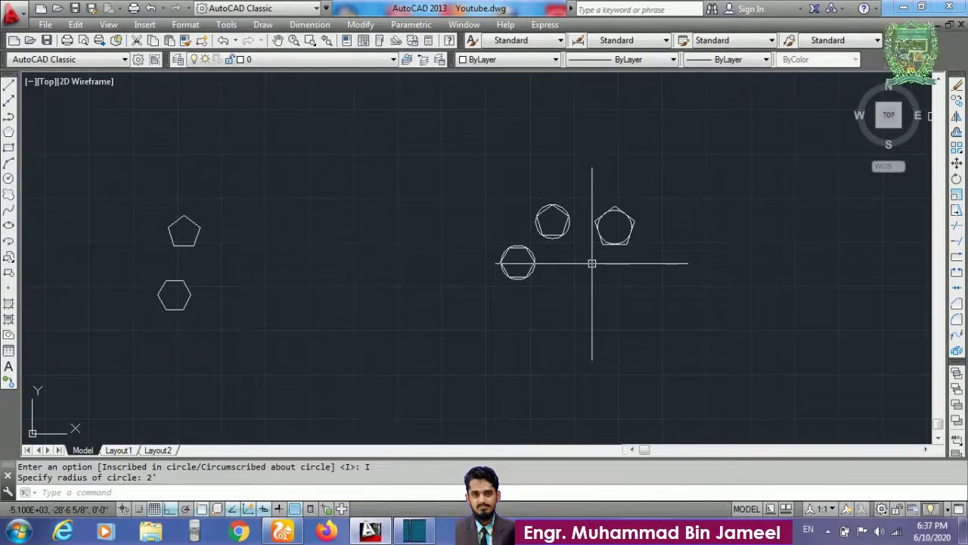
{"action": "scroll", "coordinate": [720, 237], "scroll_direction": "down", "scroll_amount": 2}
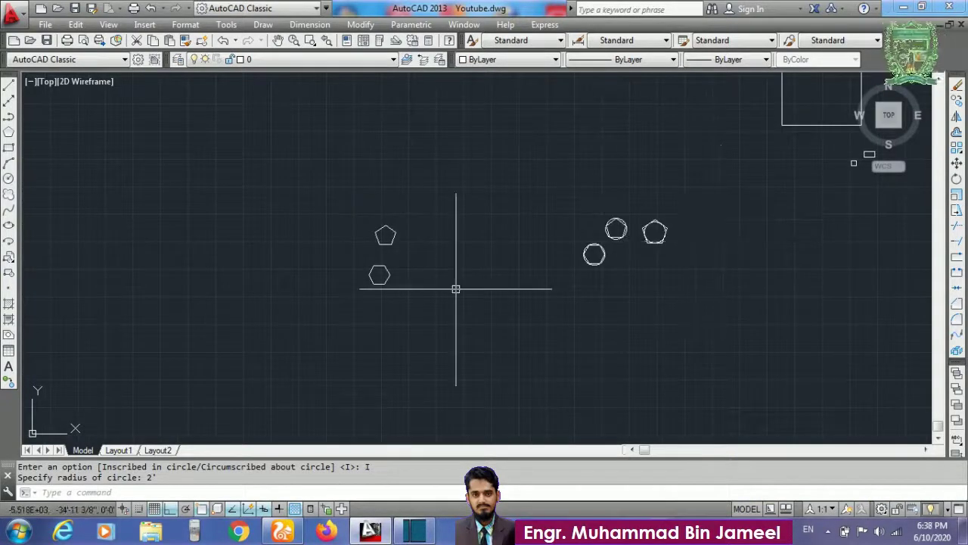
{"action": "scroll", "coordinate": [456, 288], "scroll_direction": "up", "scroll_amount": 3}
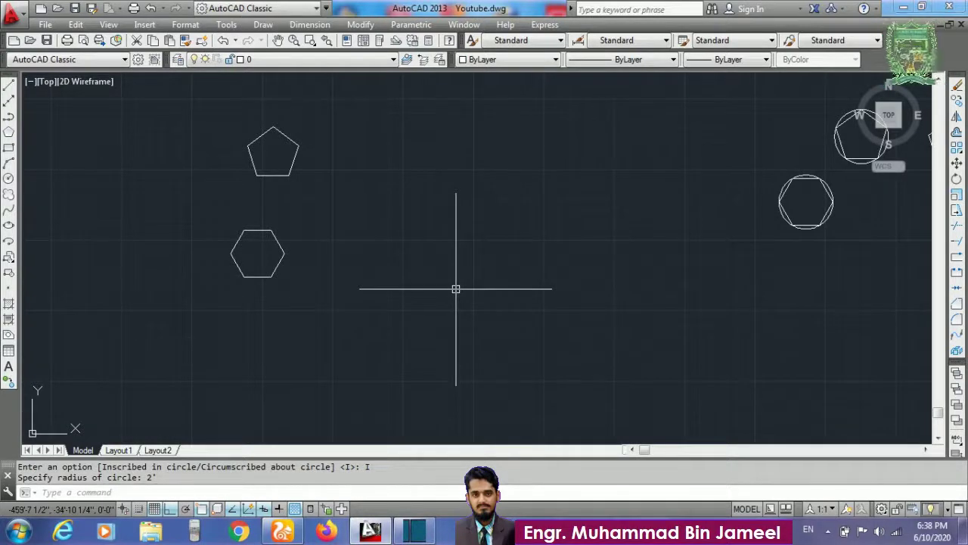
{"action": "type", "text": "pol"}
{"action": "key", "text": "Return"}
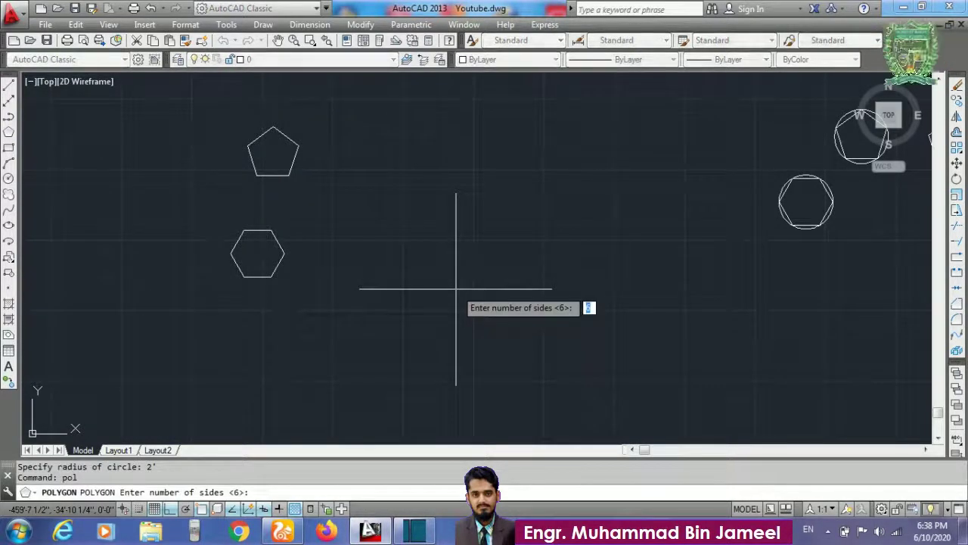
{"action": "type", "text": "7"}
{"action": "key", "text": "Return"}
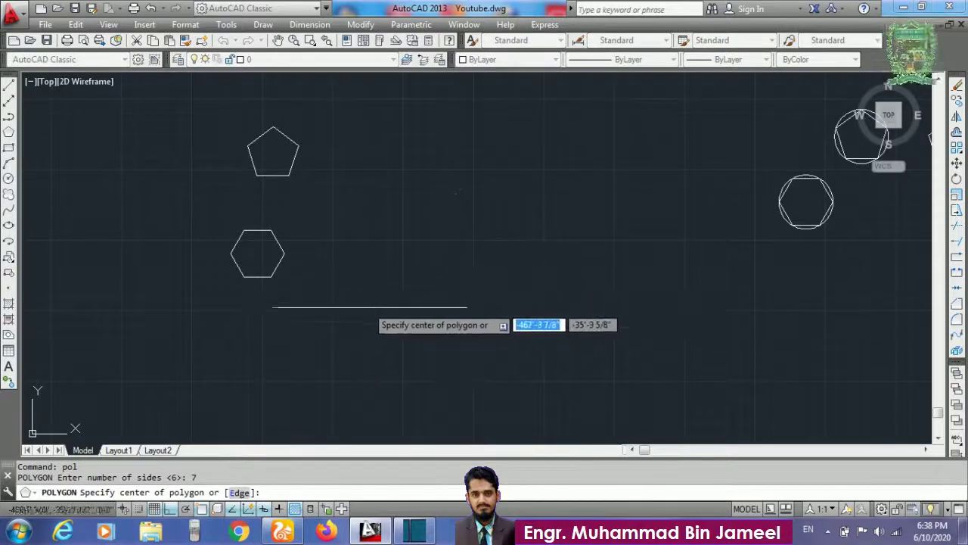
{"action": "left_click", "coordinate": [376, 307]}
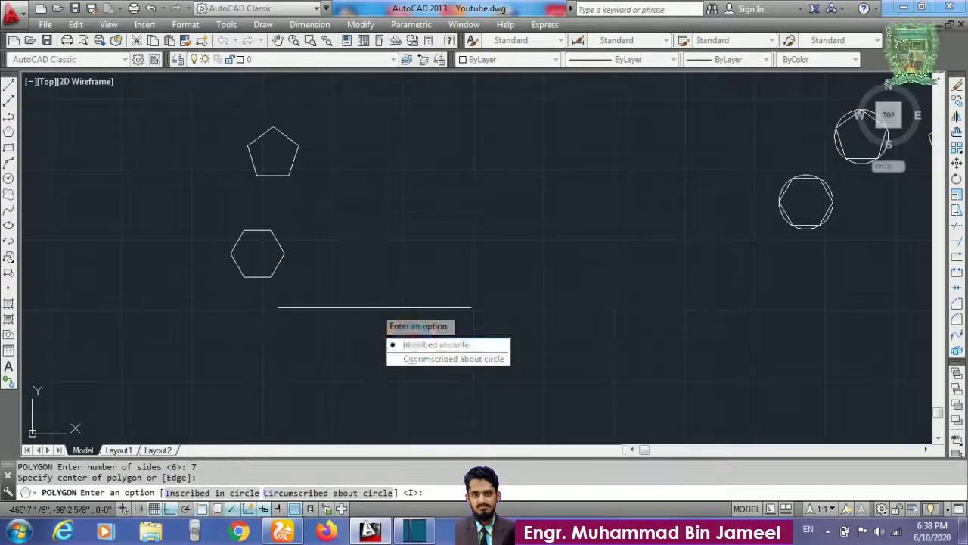
{"action": "left_click", "coordinate": [408, 344]}
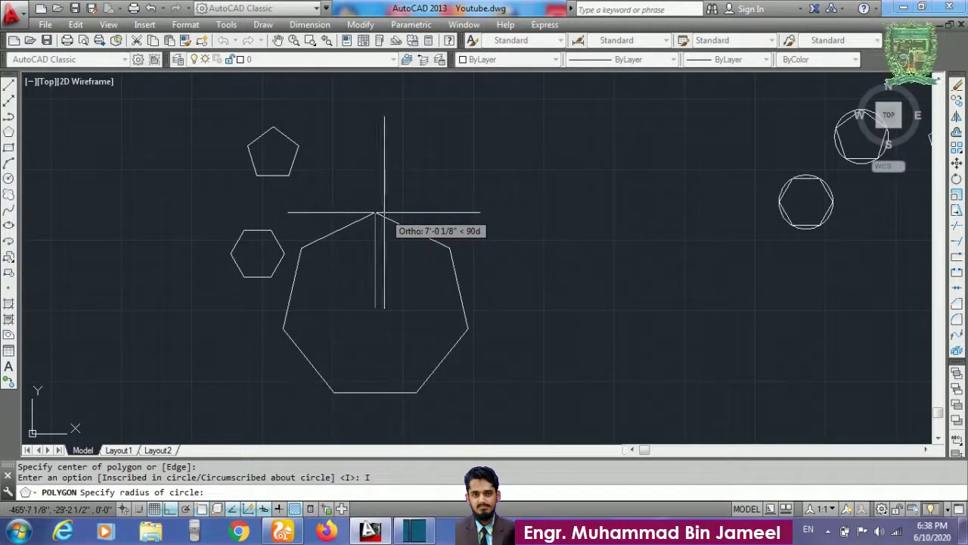
{"action": "type", "text": "2'"}
{"action": "key", "text": "Return"}
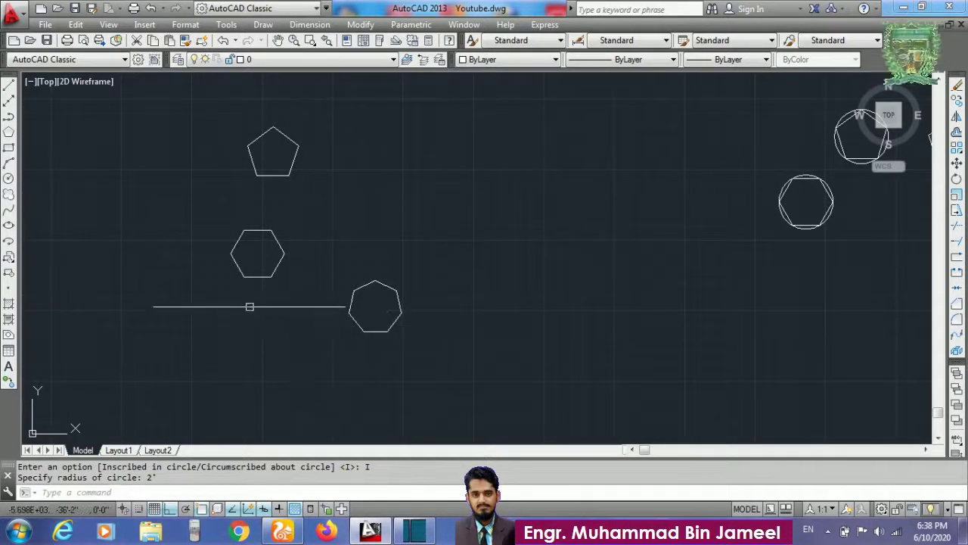
Draw an 8-sided polygon southwest of the standalone hexagon, using Inscribed in circle with a radius of 2'
{"action": "type", "text": "pol"}
{"action": "key", "text": "Return"}
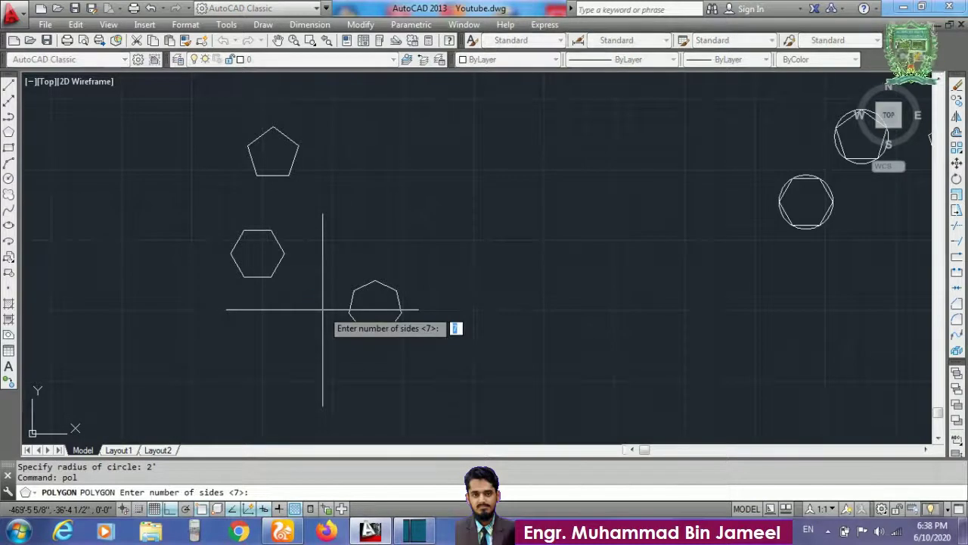
{"action": "type", "text": "8"}
{"action": "key", "text": "Return"}
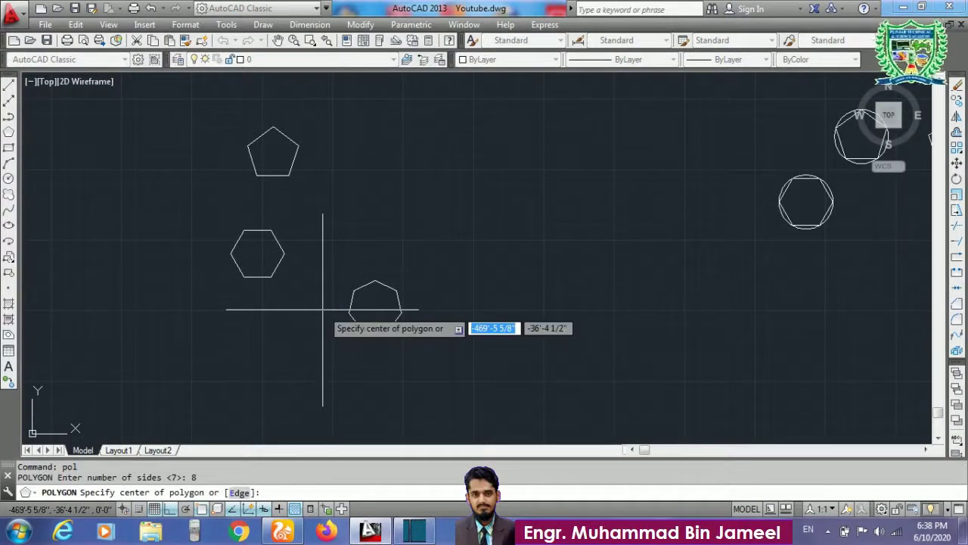
{"action": "left_click", "coordinate": [205, 350]}
{"action": "left_click", "coordinate": [257, 387]}
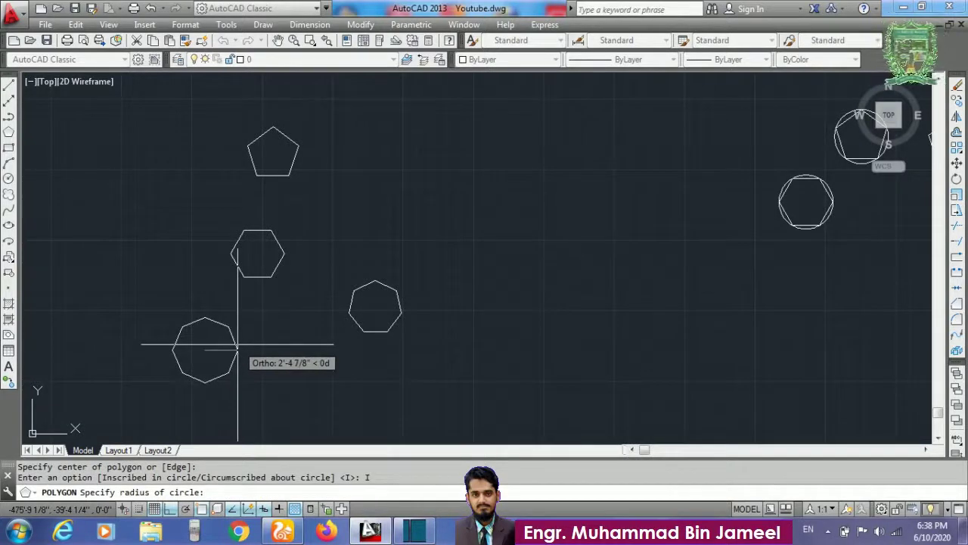
{"action": "type", "text": "2'"}
{"action": "key", "text": "Return"}
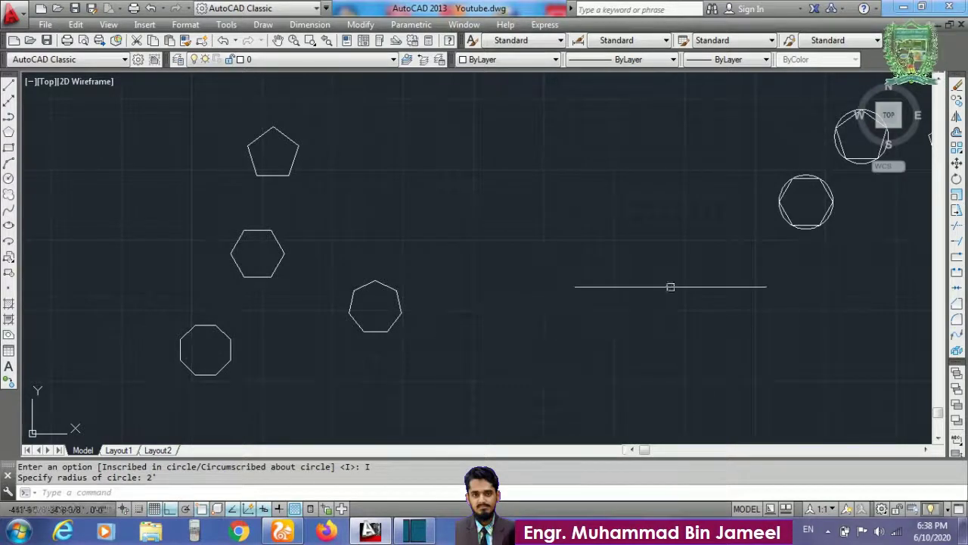
Draw a circle of radius 2' southwest of the circle containing the inscribed hexagon
{"action": "scroll", "coordinate": [534, 208], "scroll_direction": "down", "scroll_amount": 4}
{"action": "scroll", "coordinate": [639, 244], "scroll_direction": "up", "scroll_amount": 2}
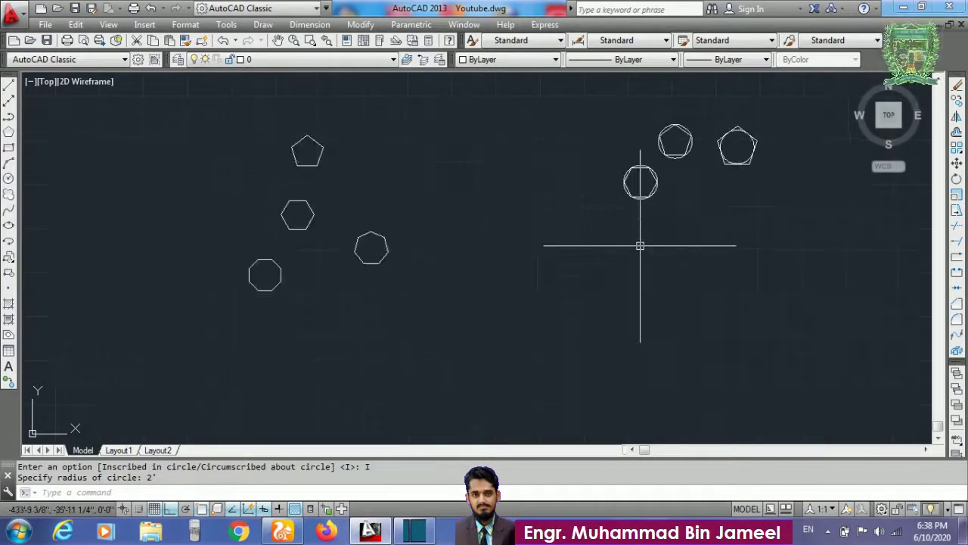
{"action": "type", "text": "c"}
{"action": "key", "text": "Return"}
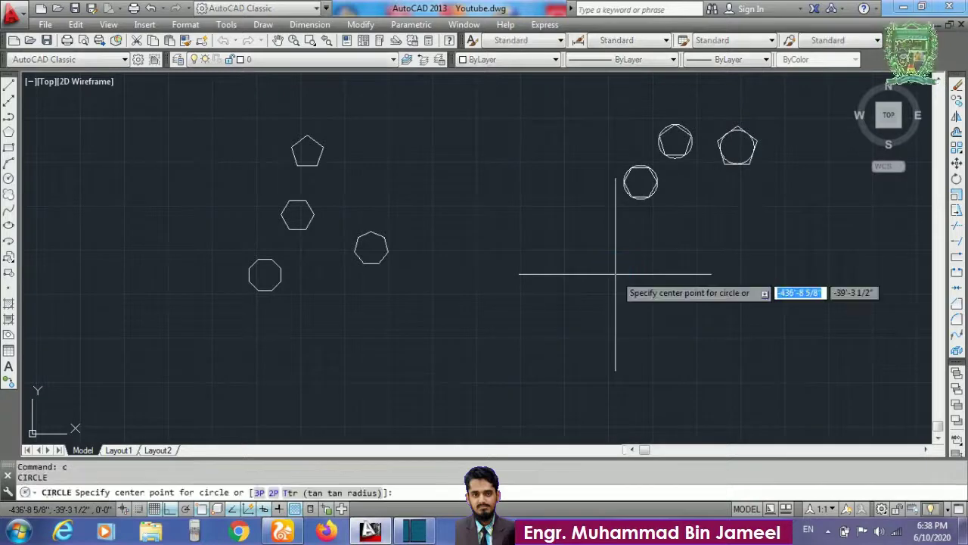
{"action": "left_click", "coordinate": [590, 276]}
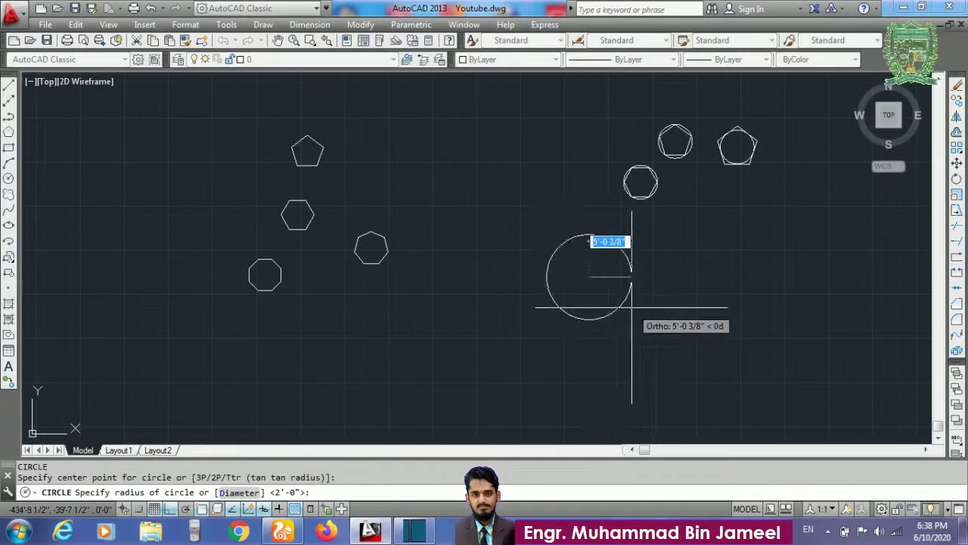
{"action": "type", "text": "2"}
{"action": "key", "text": "Return"}
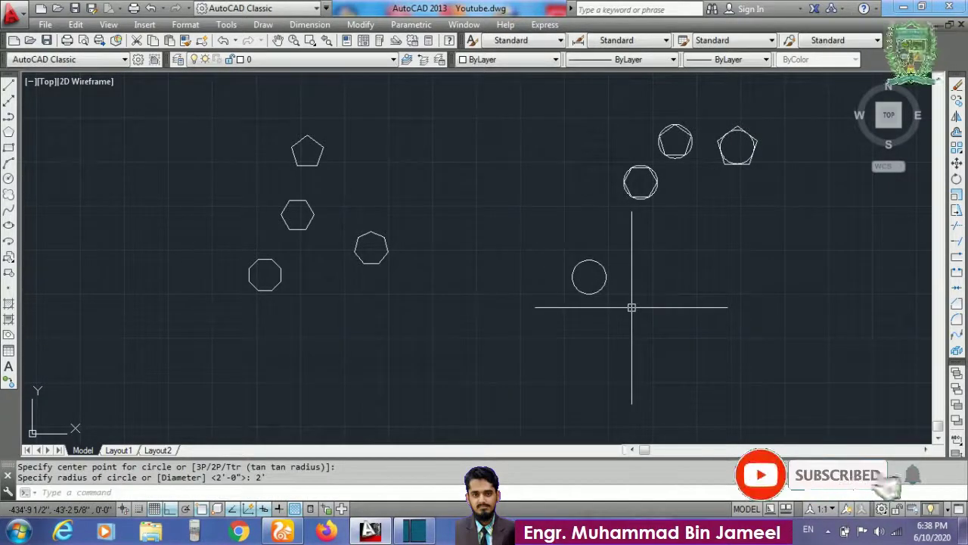
Draw an 8-sided polygon centred on the new circle, using Inscribed in circle with a radius of 2'
{"action": "type", "text": "pol"}
{"action": "key", "text": "Return"}
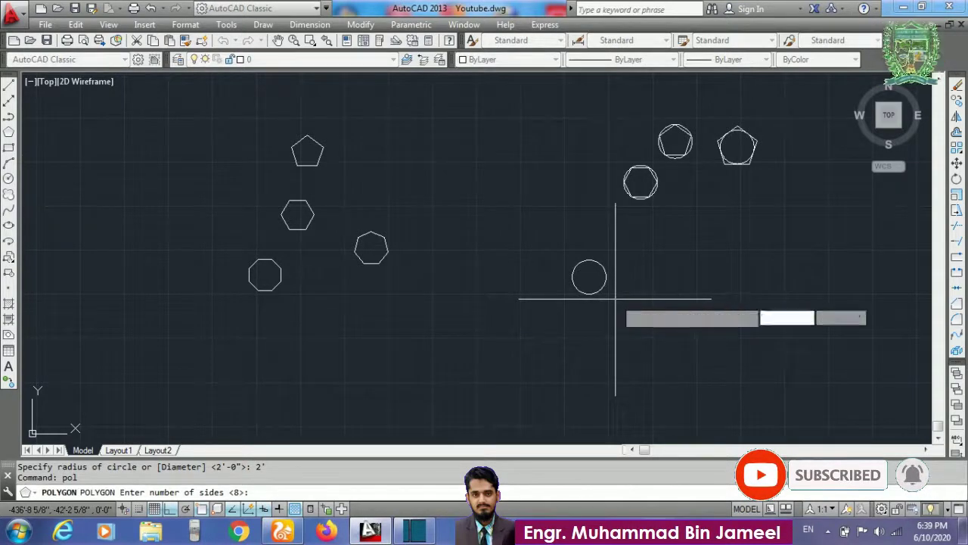
{"action": "key", "text": "Return"}
{"action": "scroll", "coordinate": [618, 297], "scroll_direction": "up", "scroll_amount": 2}
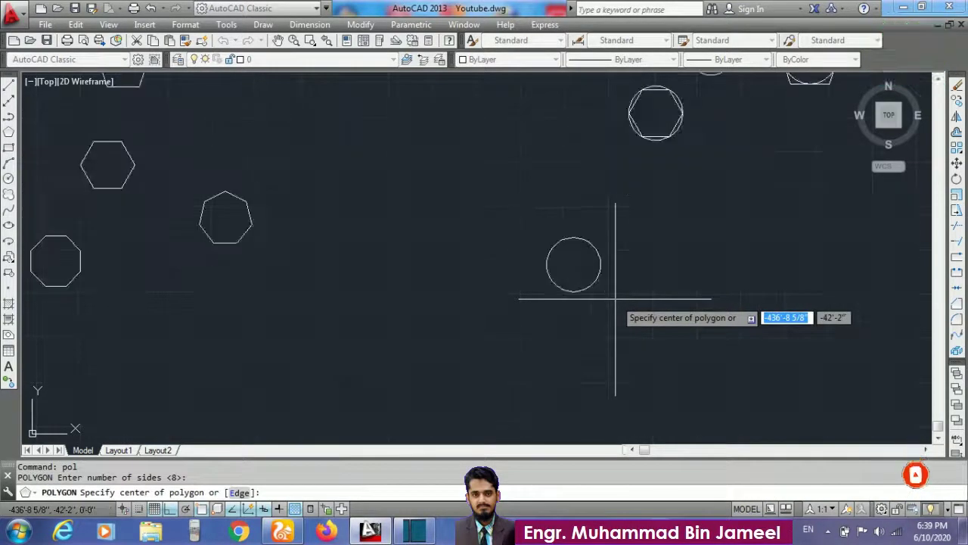
{"action": "left_click", "coordinate": [572, 264]}
{"action": "key", "text": "Return"}
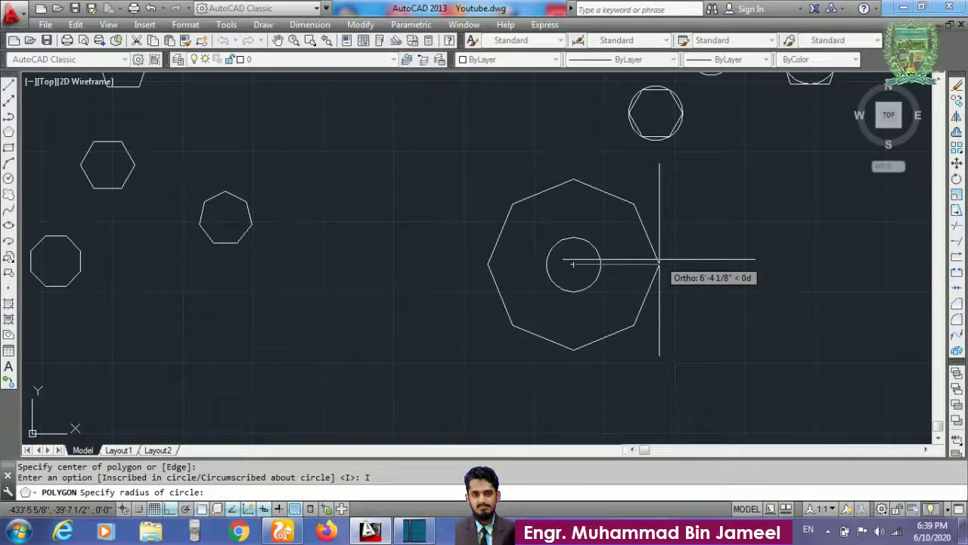
{"action": "type", "text": "2'"}
{"action": "key", "text": "Return"}
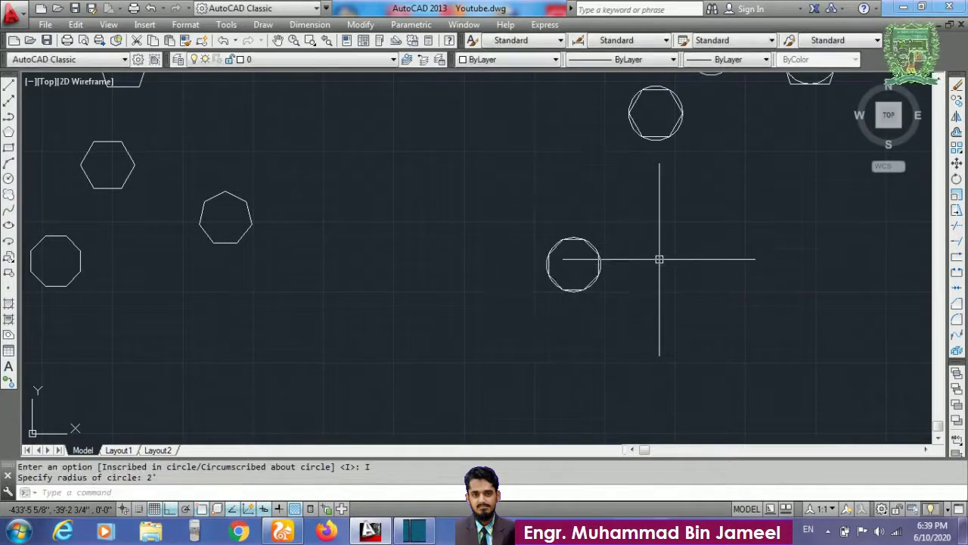
{"action": "scroll", "coordinate": [590, 257], "scroll_direction": "up", "scroll_amount": 5}
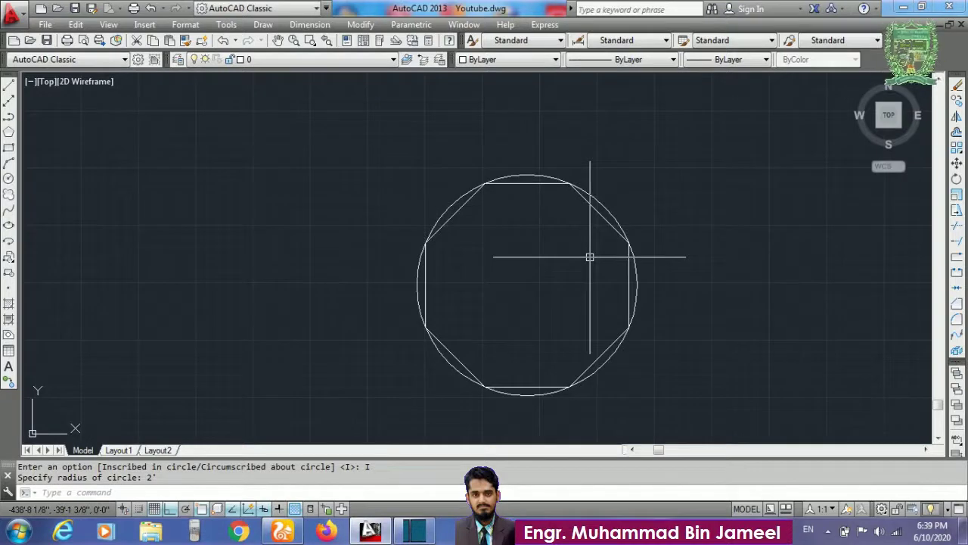
Draw a circle of radius 2' just east of the circle containing the inscribed octagon
{"action": "scroll", "coordinate": [439, 147], "scroll_direction": "down", "scroll_amount": 4}
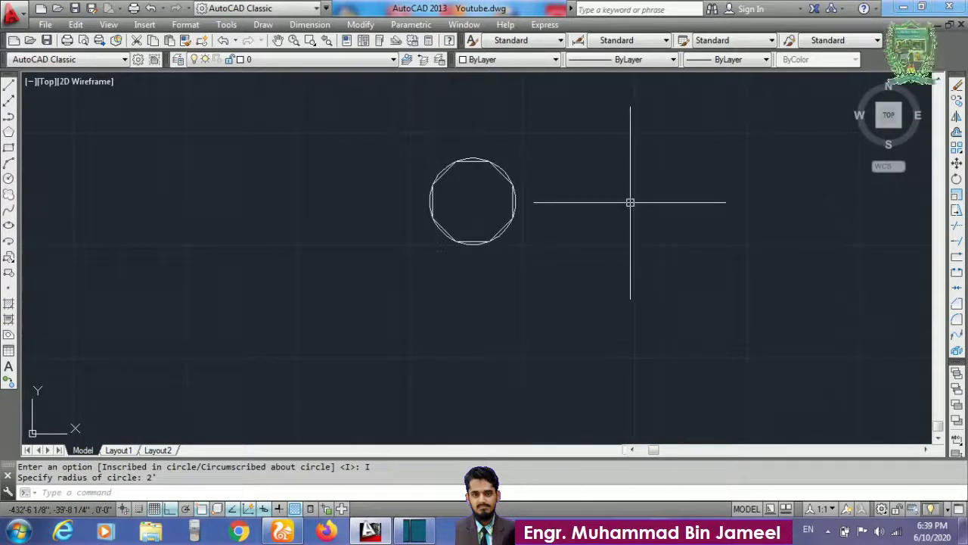
{"action": "type", "text": "c"}
{"action": "key", "text": "Return"}
{"action": "left_click", "coordinate": [605, 194]}
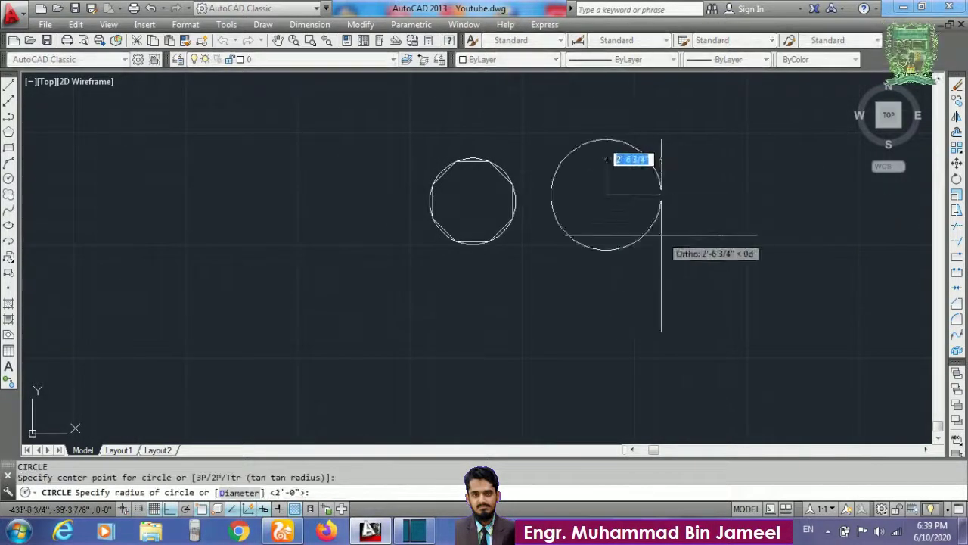
{"action": "type", "text": "2'"}
{"action": "key", "text": "Return"}
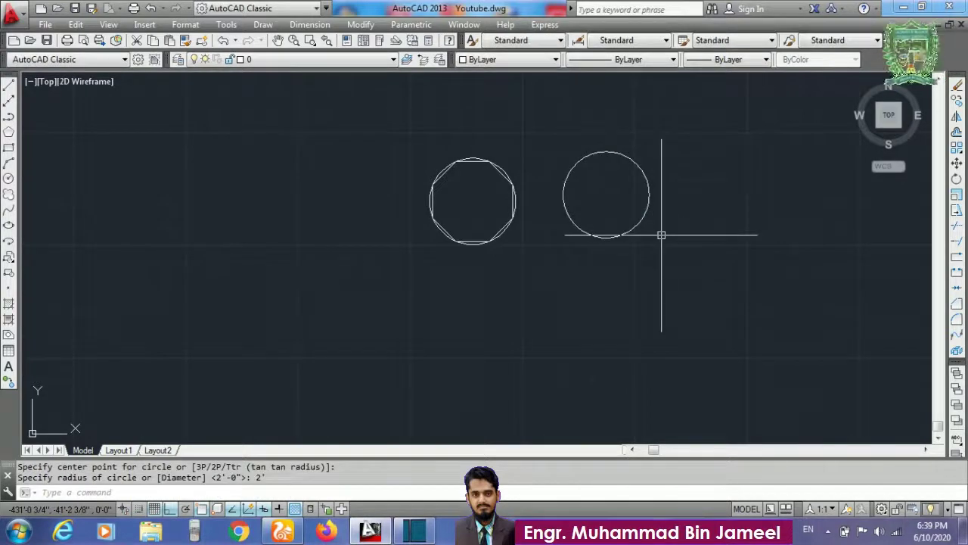
Draw an 8-sided polygon centred on the new circle, using Circumscribed about circle with a radius of 2'
{"action": "type", "text": "pol"}
{"action": "key", "text": "Return"}
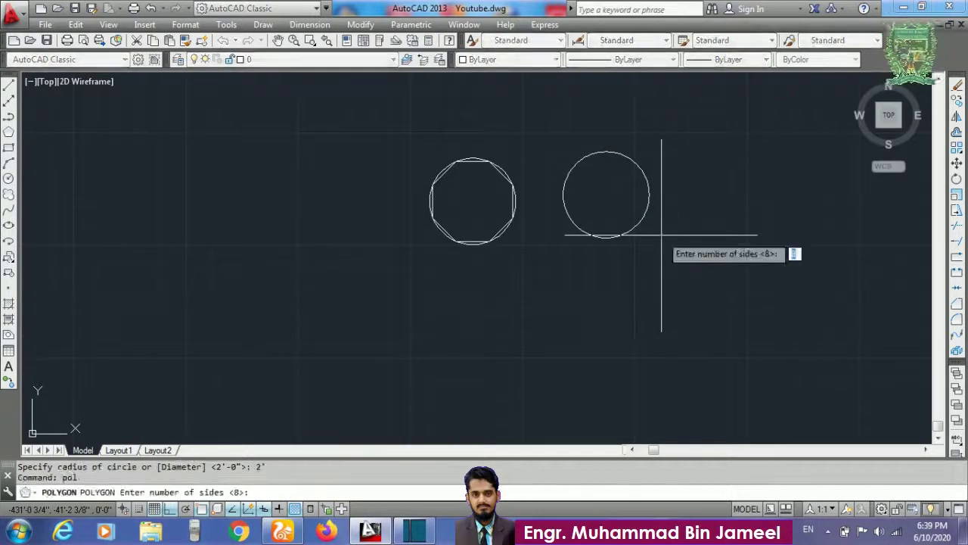
{"action": "key", "text": "Return"}
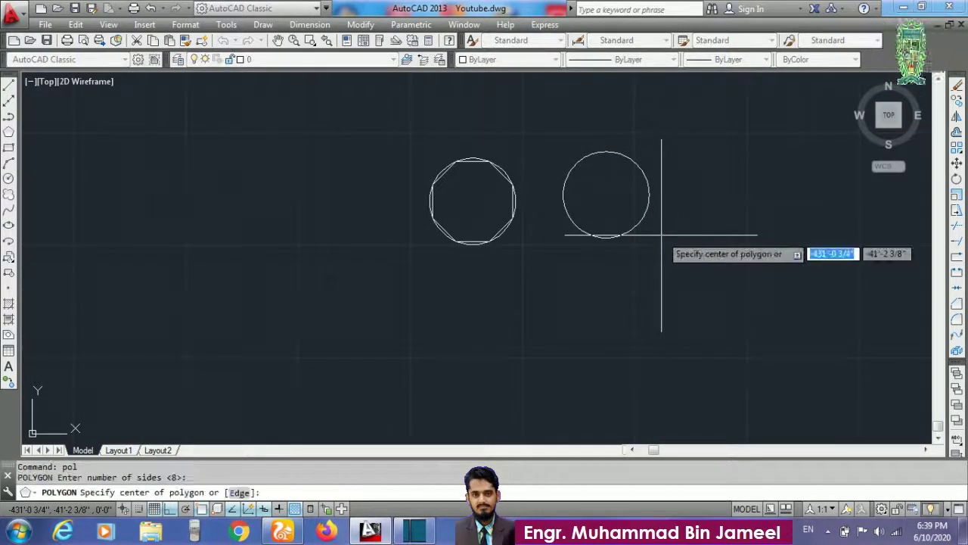
{"action": "left_click", "coordinate": [606, 195]}
{"action": "left_click", "coordinate": [657, 246]}
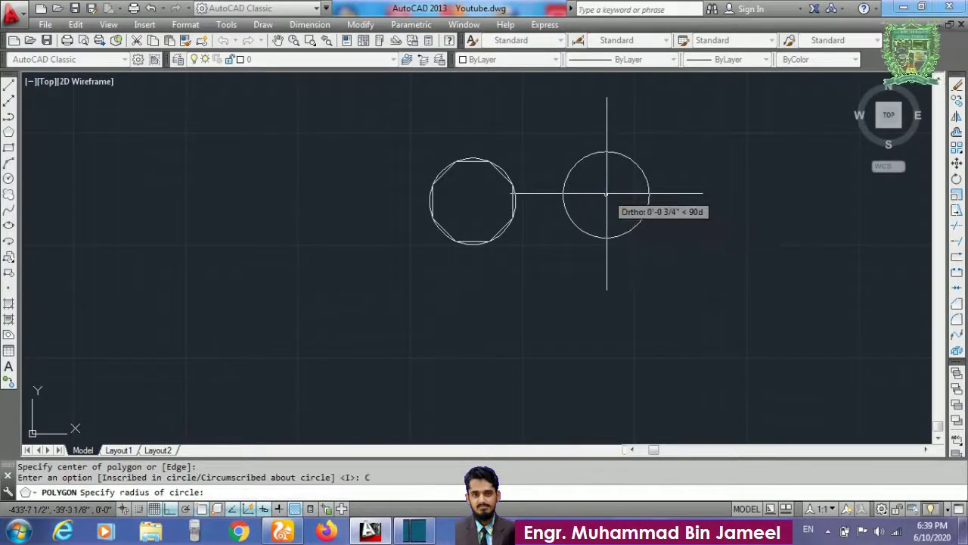
{"action": "type", "text": "2"}
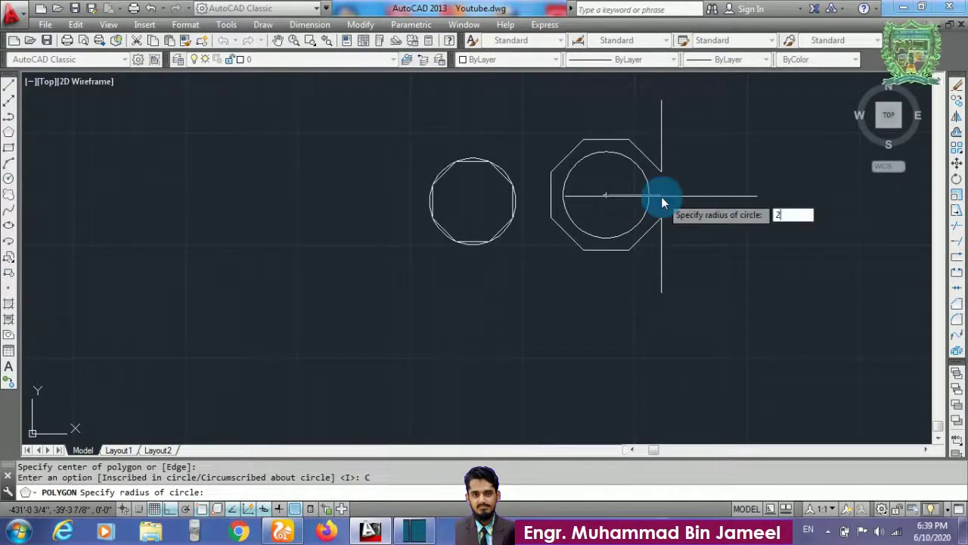
{"action": "key", "text": "Return"}
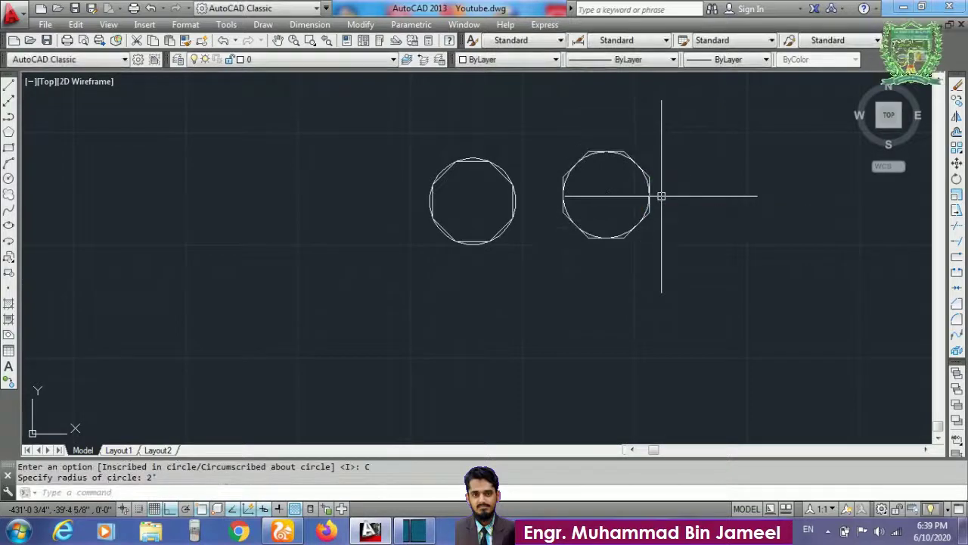
{"action": "scroll", "coordinate": [661, 196], "scroll_direction": "up", "scroll_amount": 4}
{"action": "scroll", "coordinate": [661, 196], "scroll_direction": "down", "scroll_amount": 1}
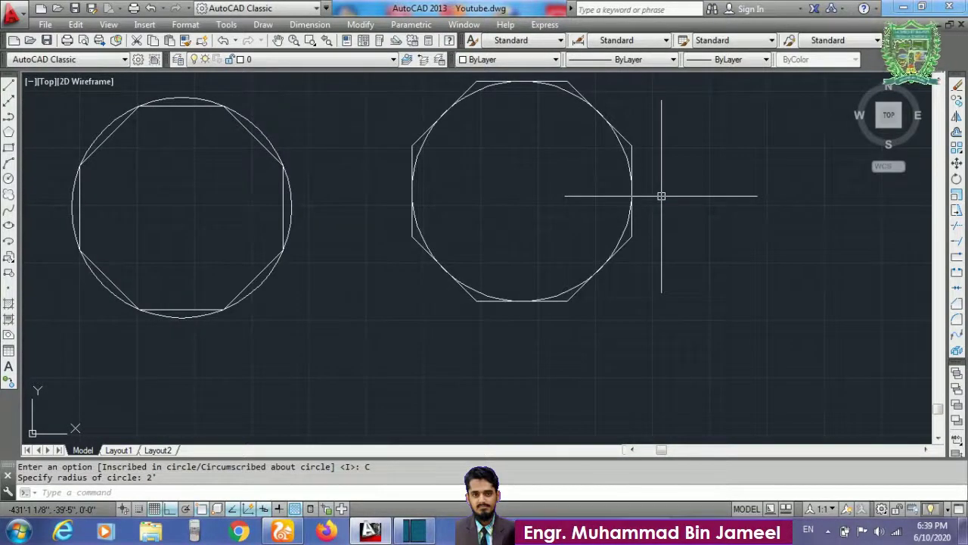
Draw a 9-sided polygon south of the standalone heptagon, using Inscribed in circle with a radius of 2'
{"action": "scroll", "coordinate": [772, 261], "scroll_direction": "down", "scroll_amount": 8}
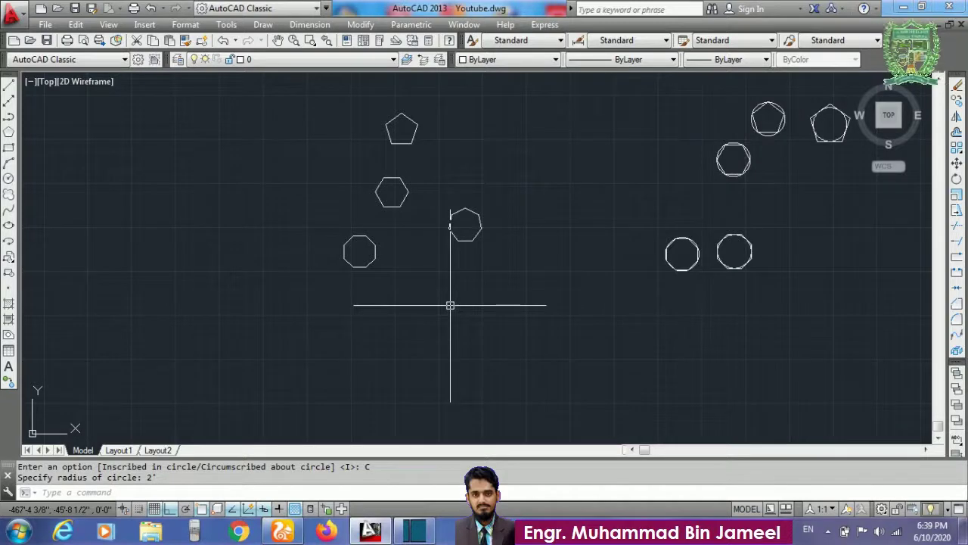
{"action": "type", "text": "POL"}
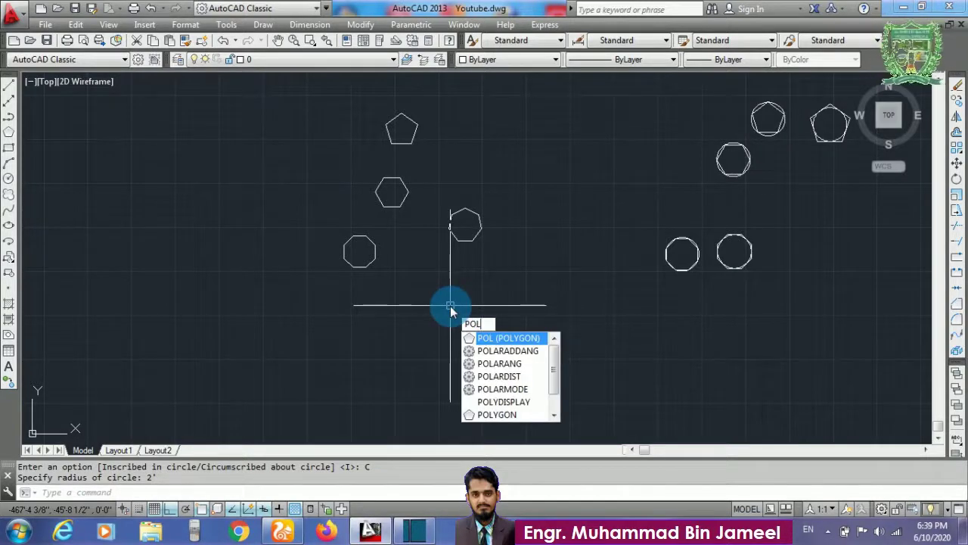
{"action": "key", "text": "Return"}
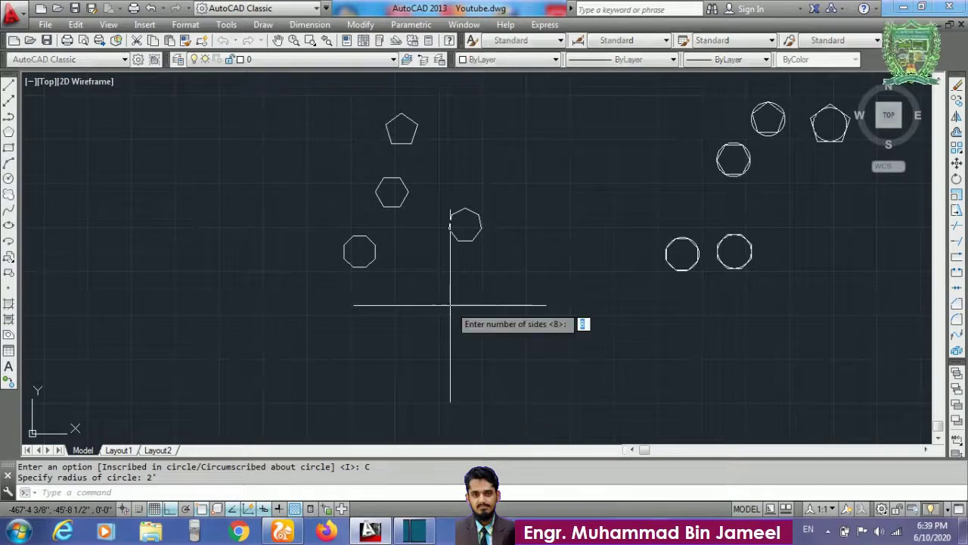
{"action": "type", "text": "9"}
{"action": "key", "text": "Return"}
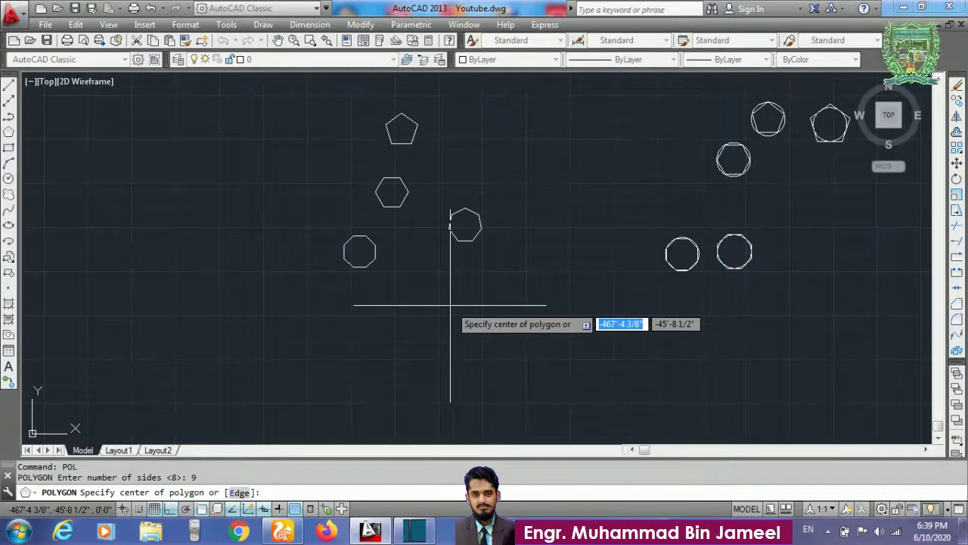
{"action": "left_click", "coordinate": [441, 347]}
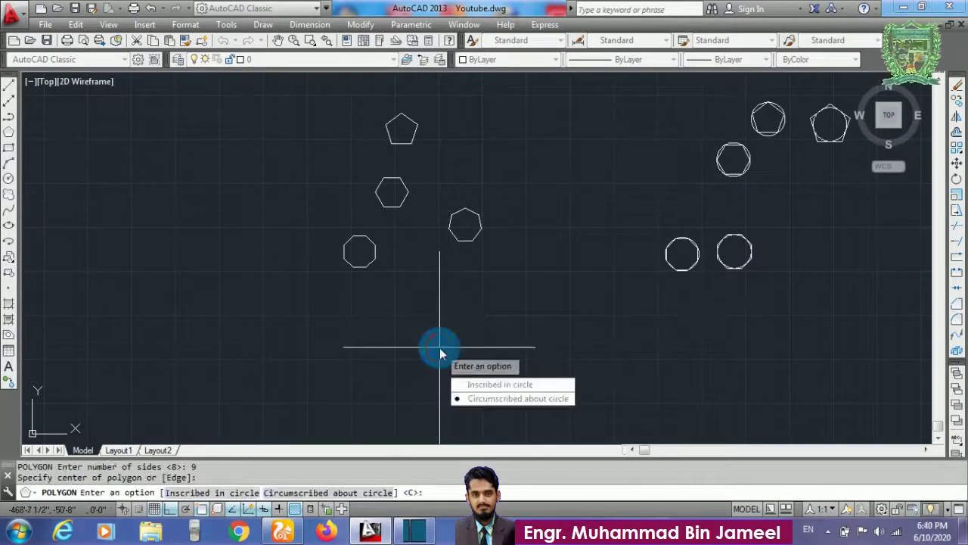
{"action": "left_click", "coordinate": [478, 385]}
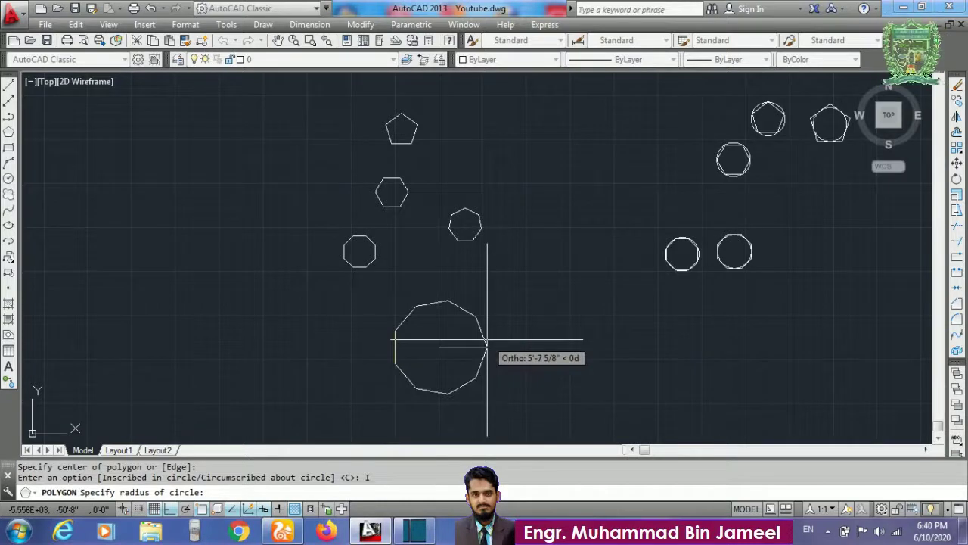
{"action": "type", "text": "2'"}
{"action": "key", "text": "Return"}
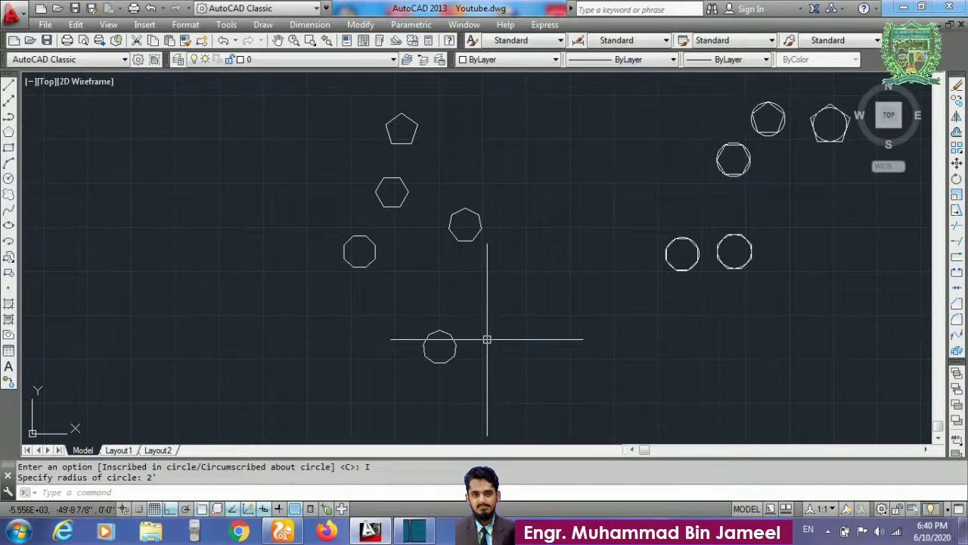
{"action": "scroll", "coordinate": [439, 363], "scroll_direction": "up", "scroll_amount": 6}
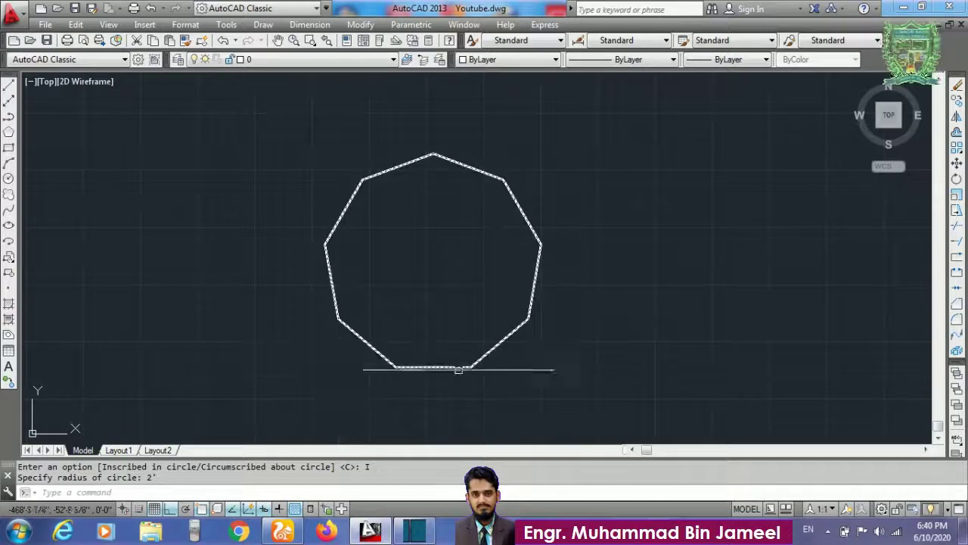
Draw a 10-sided polygon southeast of the nonagon, using Inscribed in circle with a radius of 2'
{"action": "scroll", "coordinate": [241, 250], "scroll_direction": "down", "scroll_amount": 10}
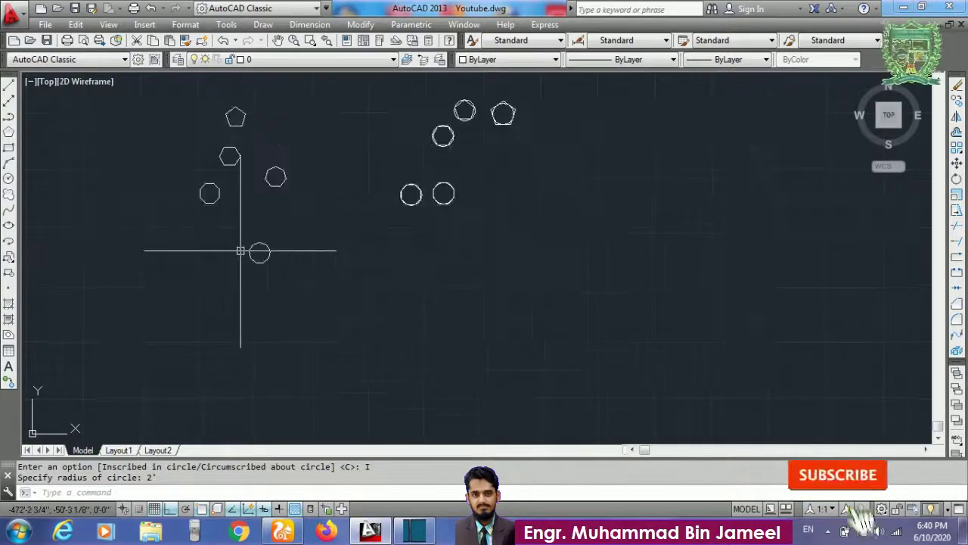
{"action": "scroll", "coordinate": [346, 227], "scroll_direction": "up", "scroll_amount": 4}
{"action": "scroll", "coordinate": [344, 229], "scroll_direction": "down", "scroll_amount": 3}
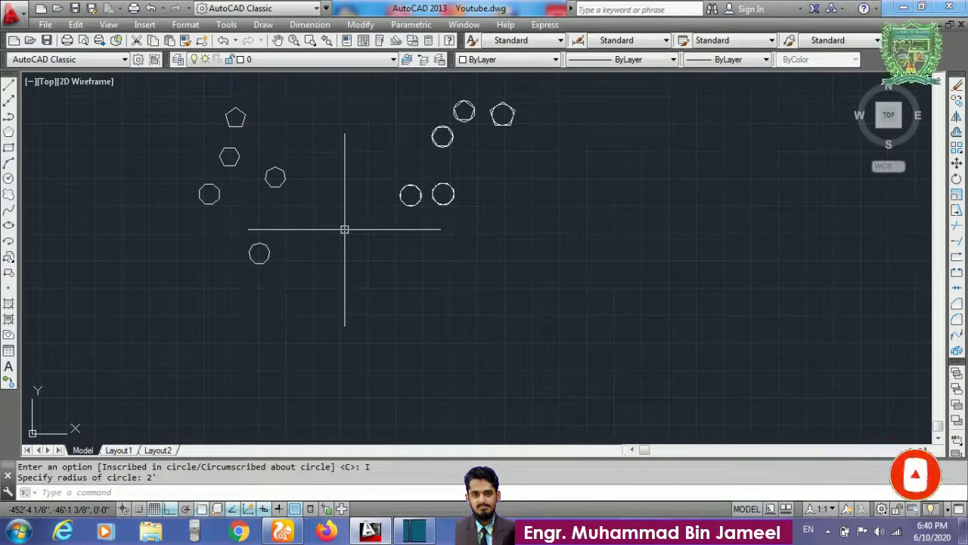
{"action": "type", "text": "pol"}
{"action": "key", "text": "Return"}
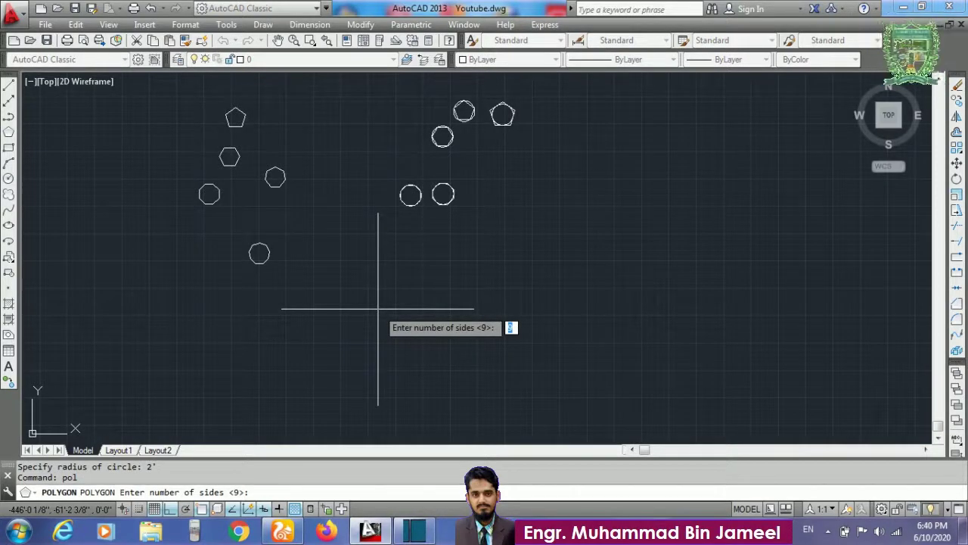
{"action": "type", "text": "10"}
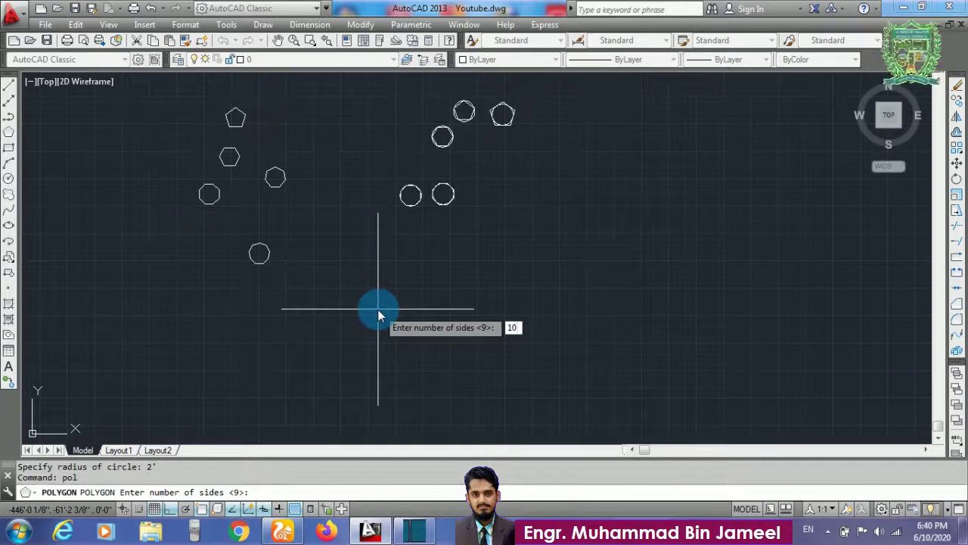
{"action": "key", "text": "Return"}
{"action": "left_click", "coordinate": [368, 299]}
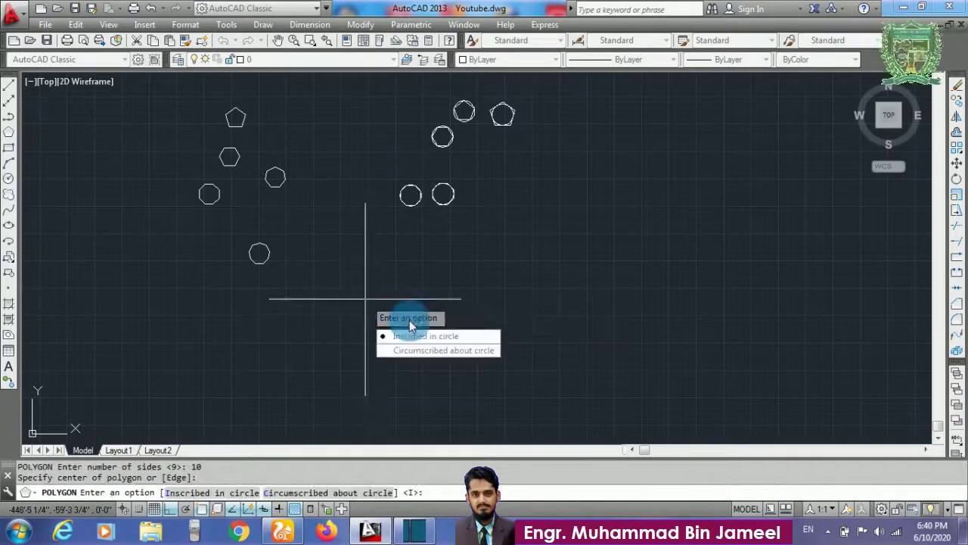
{"action": "key", "text": "Down"}
{"action": "key", "text": "Return"}
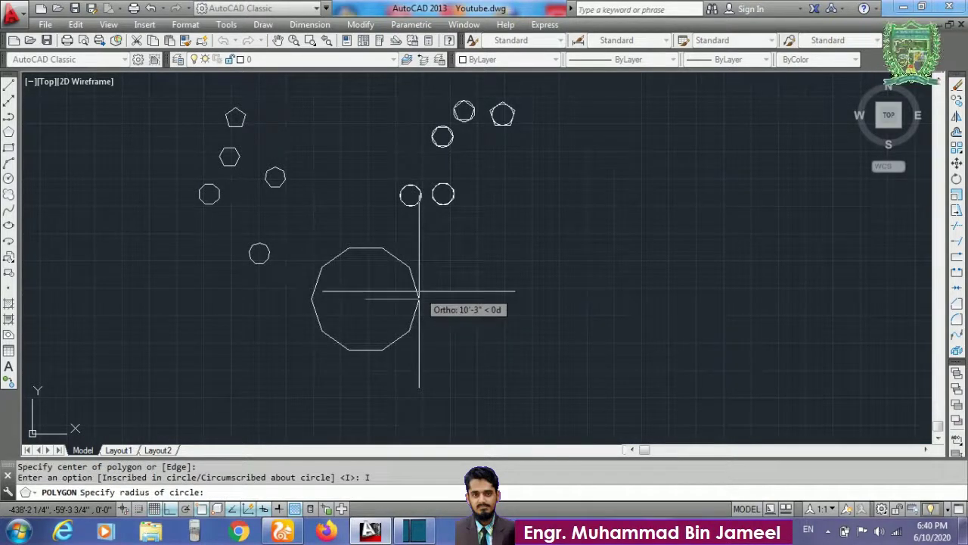
{"action": "type", "text": "2'"}
{"action": "key", "text": "Return"}
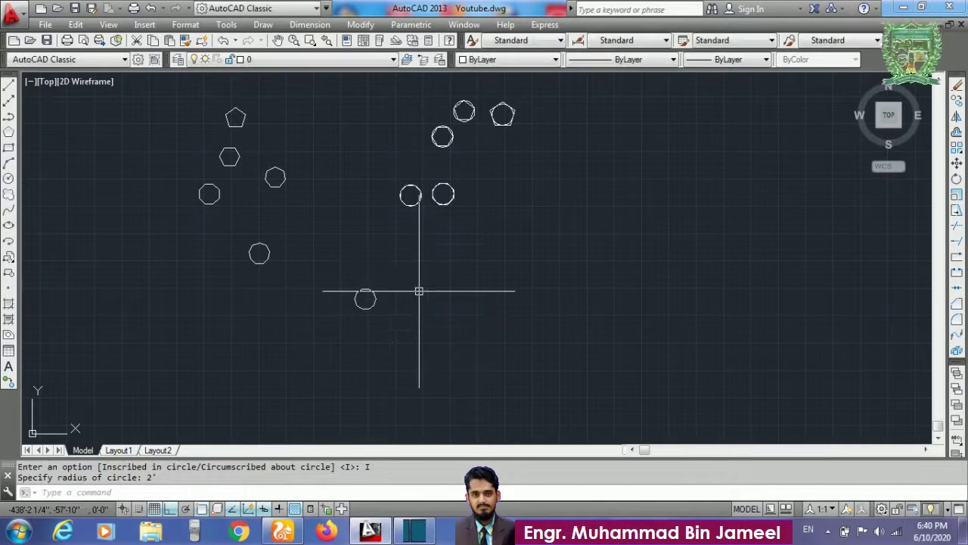
{"action": "scroll", "coordinate": [364, 298], "scroll_direction": "up", "scroll_amount": 5}
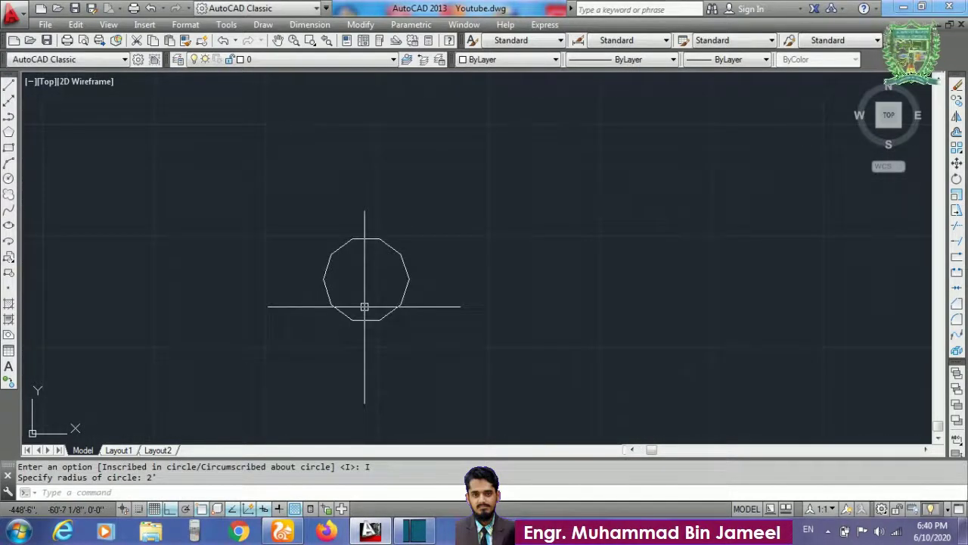
Draw a circle of radius 3' east of the decagon
{"action": "scroll", "coordinate": [364, 306], "scroll_direction": "down", "scroll_amount": 4}
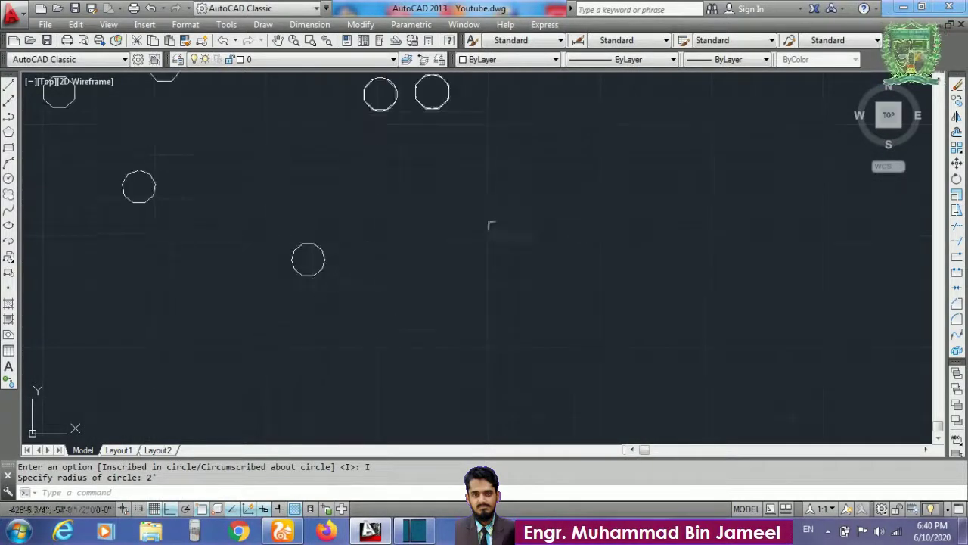
{"action": "type", "text": "c"}
{"action": "key", "text": "Return"}
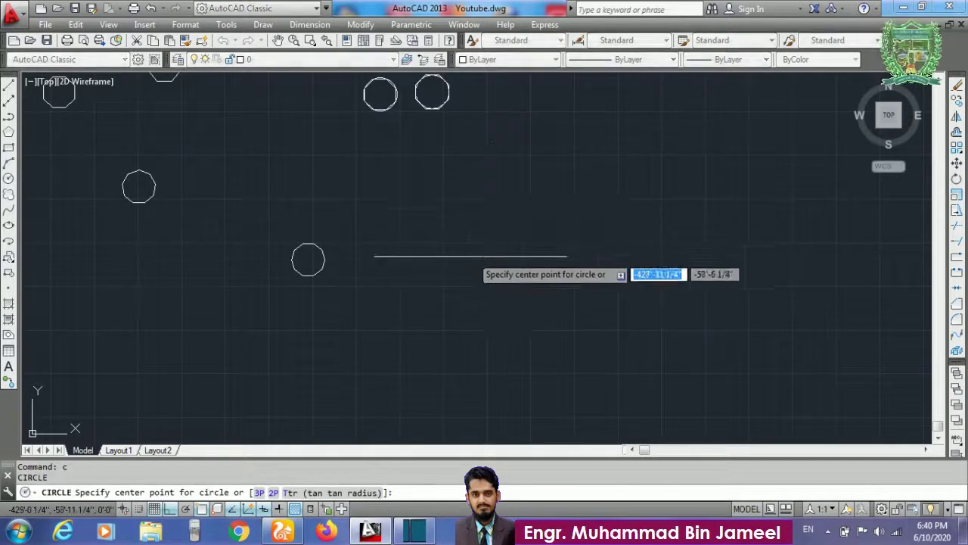
{"action": "left_click", "coordinate": [470, 256]}
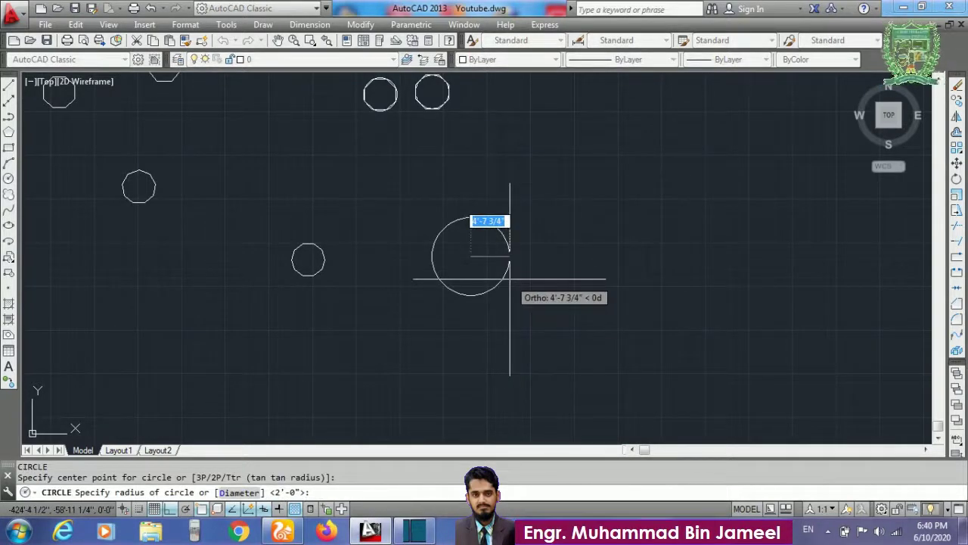
{"action": "type", "text": "3'"}
{"action": "key", "text": "Return"}
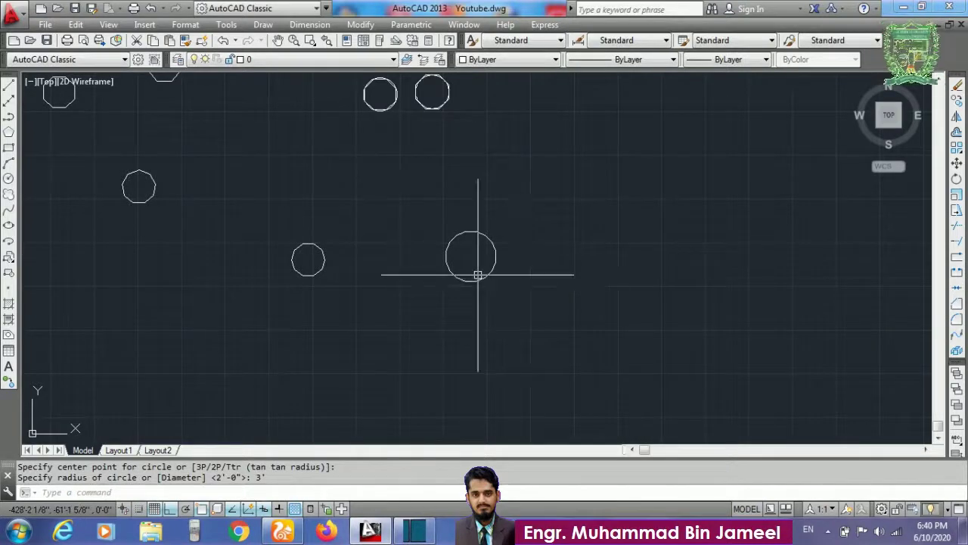
Draw a 10-sided polygon centred on the 3' radius circle, using Inscribed in circle with a radius of 3'
{"action": "type", "text": "pol"}
{"action": "key", "text": "Return"}
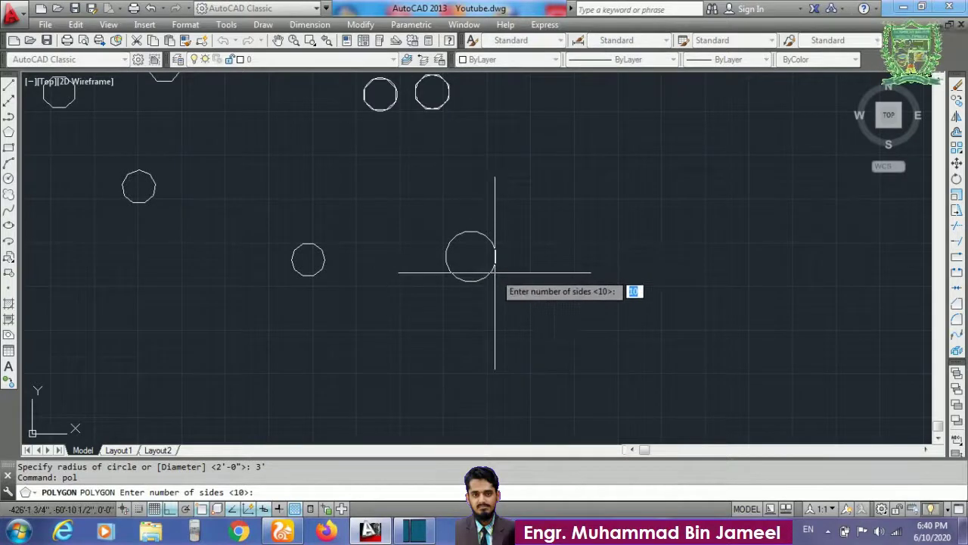
{"action": "key", "text": "Return"}
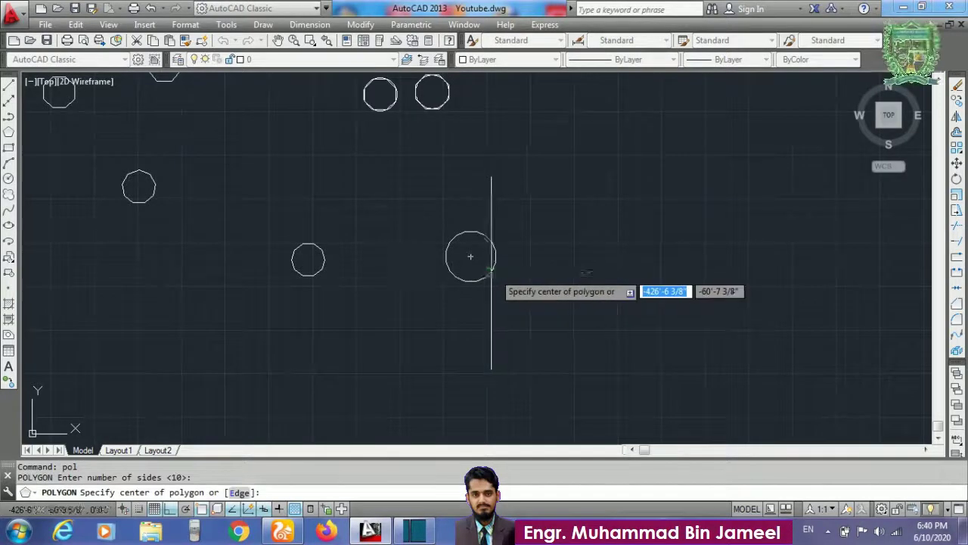
{"action": "left_click", "coordinate": [470, 255]}
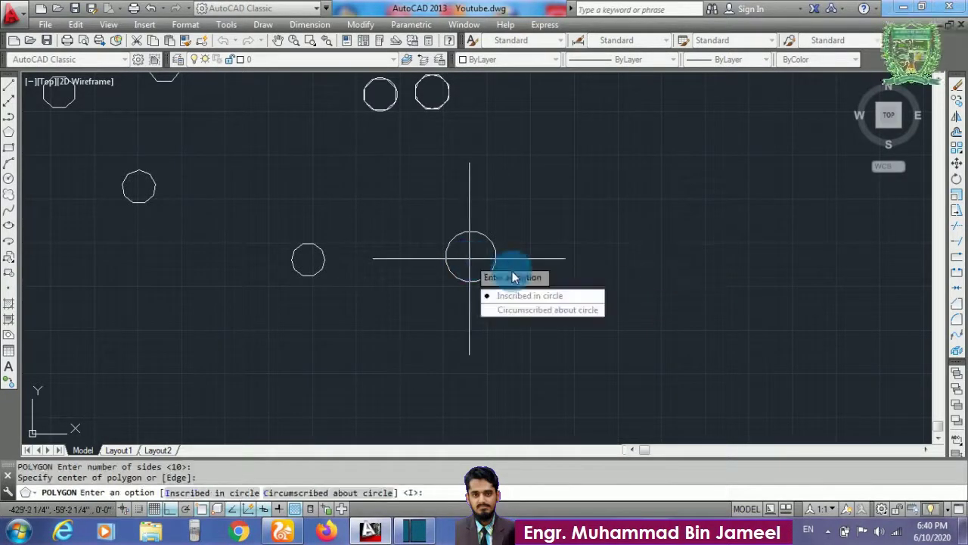
{"action": "left_click", "coordinate": [529, 298]}
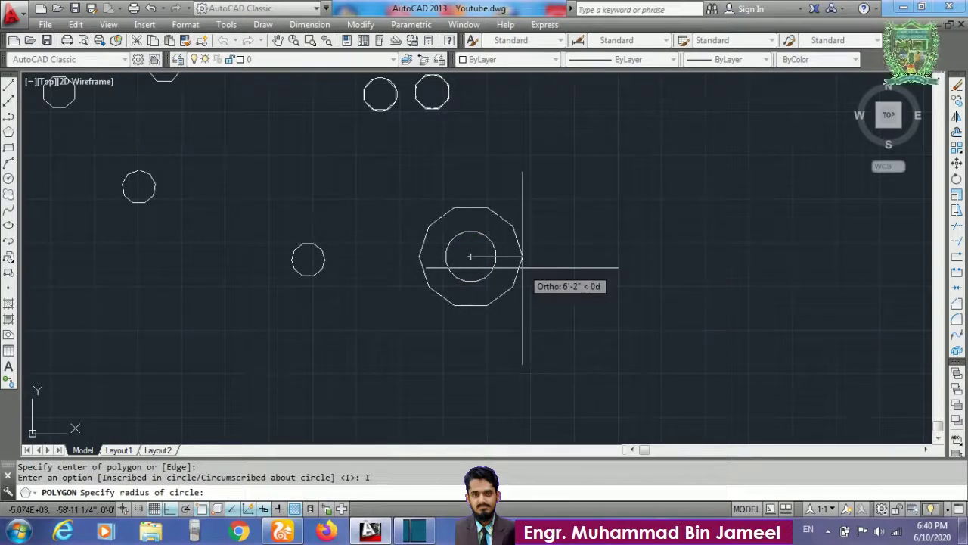
{"action": "type", "text": "3'"}
{"action": "key", "text": "Return"}
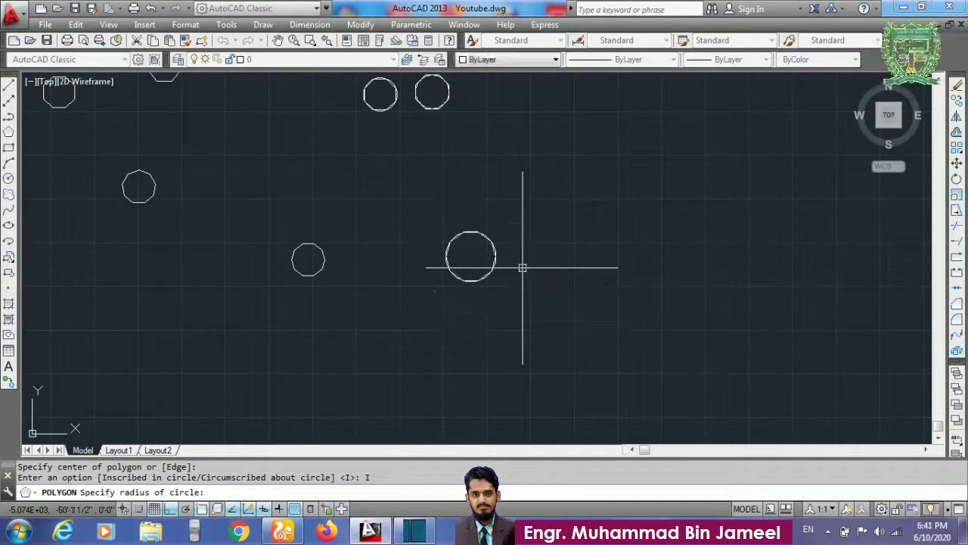
{"action": "scroll", "coordinate": [495, 266], "scroll_direction": "up", "scroll_amount": 4}
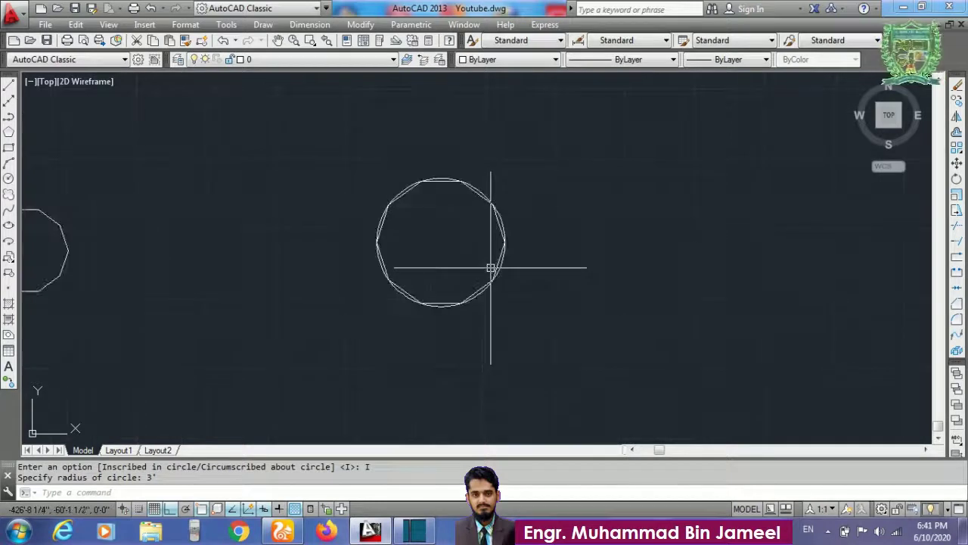
Draw another circle of radius 3' east of the circle with the inscribed decagon
{"action": "scroll", "coordinate": [493, 270], "scroll_direction": "down", "scroll_amount": 2}
{"action": "type", "text": "c"}
{"action": "key", "text": "Return"}
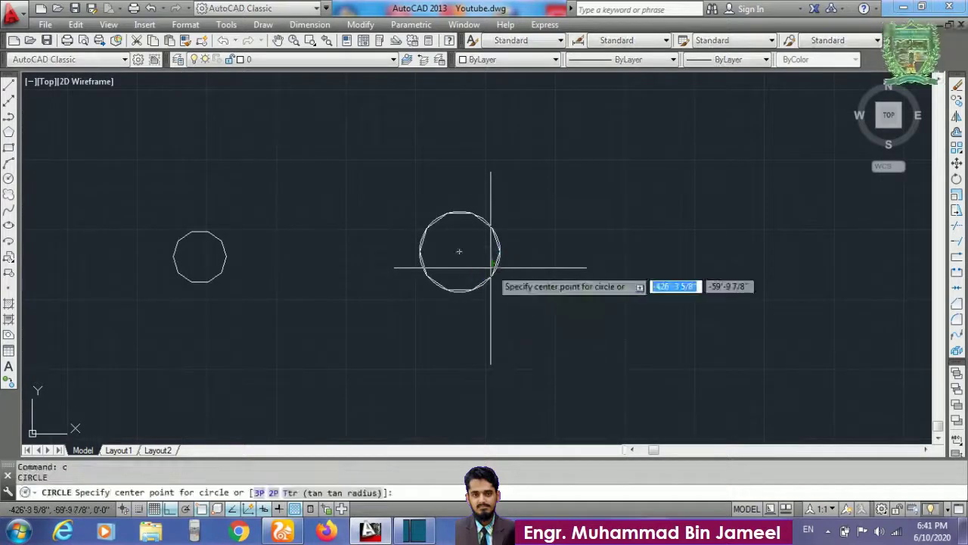
{"action": "left_click", "coordinate": [638, 276]}
{"action": "type", "text": "3'"}
{"action": "key", "text": "Return"}
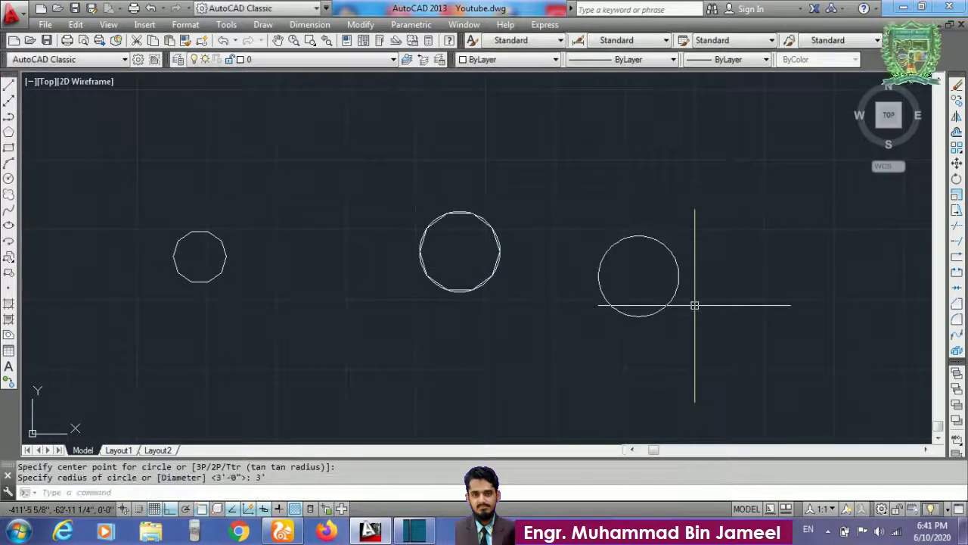
Draw a 10-sided polygon centred on the easternmost circle, using Inscribed in circle with a radius of 2'
{"action": "type", "text": "pol"}
{"action": "key", "text": "Return"}
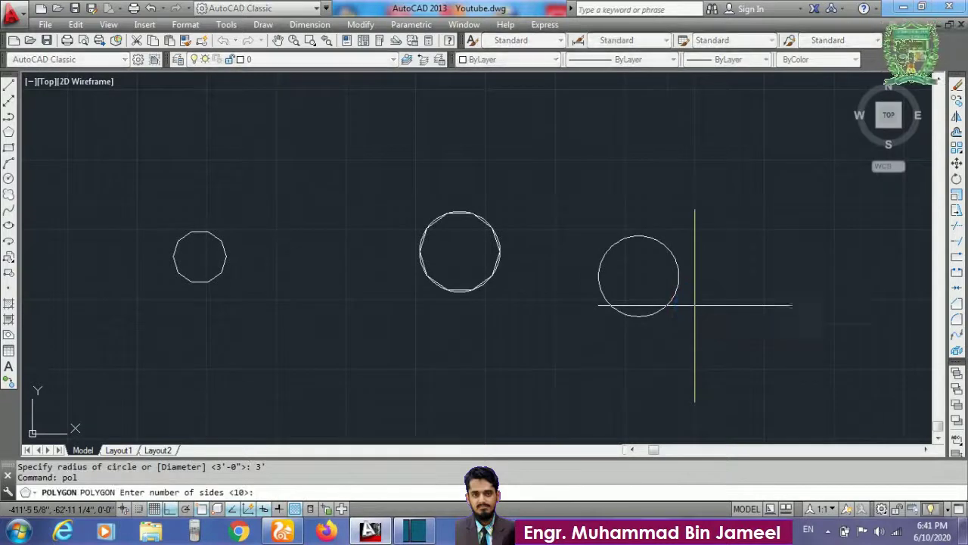
{"action": "key", "text": "Return"}
{"action": "left_click", "coordinate": [638, 276]}
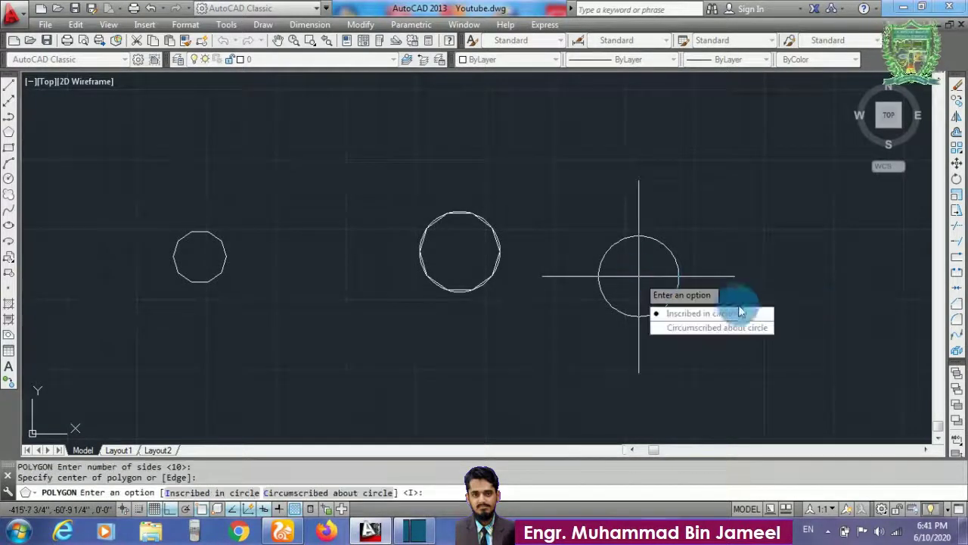
{"action": "left_click", "coordinate": [724, 314]}
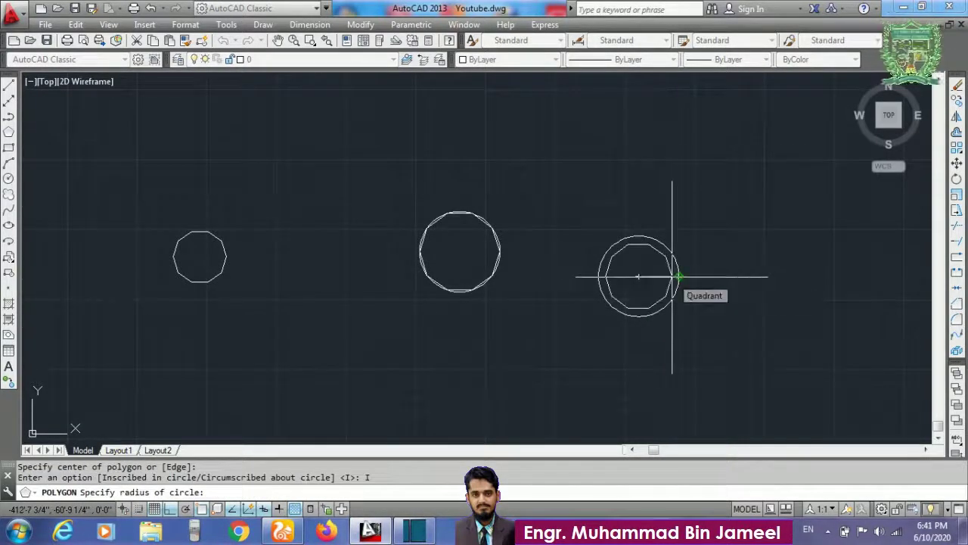
{"action": "type", "text": "2"}
{"action": "key", "text": "Return"}
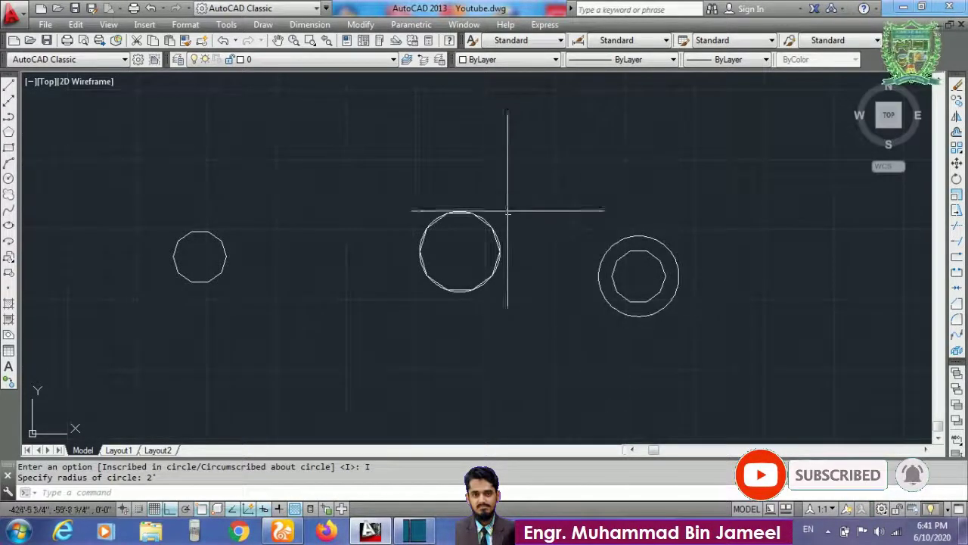
Draw a 12-sided polygon in the empty area northeast of the two 3' circles, using Inscribed in circle with a radius of 2'
{"action": "scroll", "coordinate": [519, 203], "scroll_direction": "down", "scroll_amount": 4}
{"action": "scroll", "coordinate": [439, 338], "scroll_direction": "down", "scroll_amount": 2}
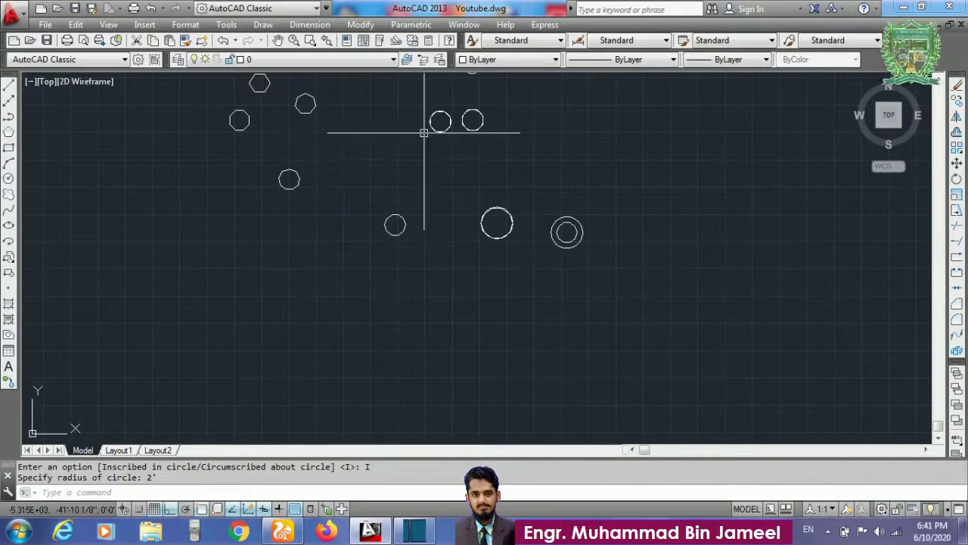
{"action": "type", "text": "p"}
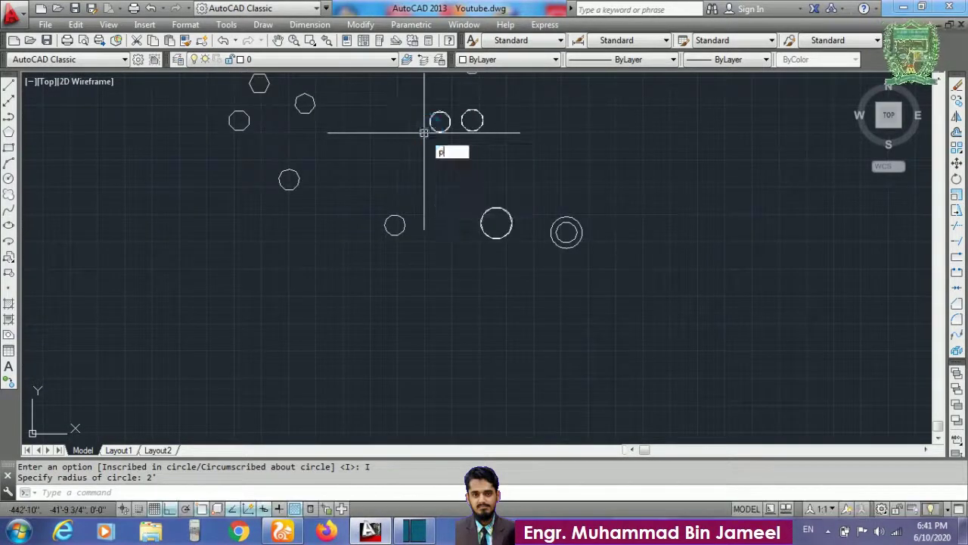
{"action": "key", "text": "Return"}
{"action": "mouse_move", "coordinate": [495, 188]}
{"action": "left_mouse_down"}
{"action": "mouse_move", "coordinate": [474, 260]}
{"action": "mouse_move", "coordinate": [461, 262]}
{"action": "left_mouse_up"}
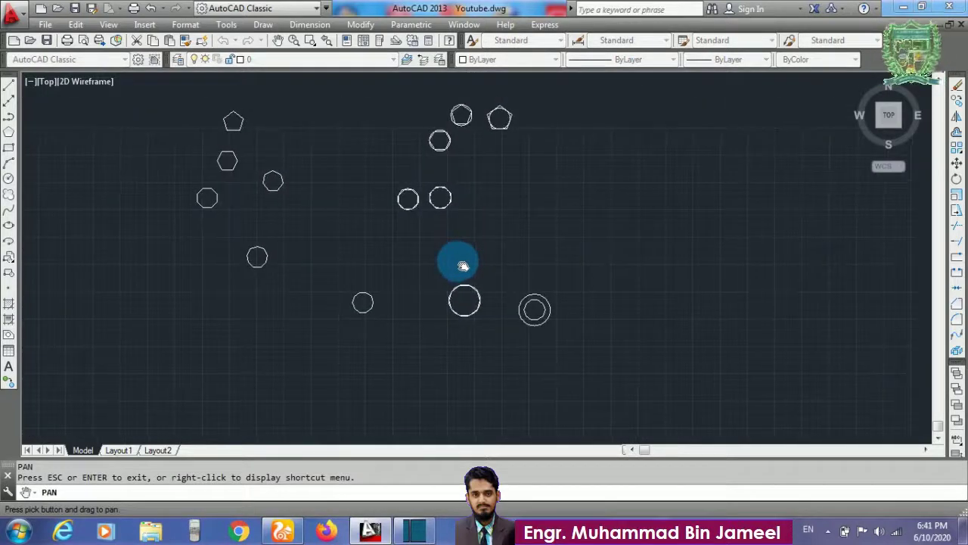
{"action": "key", "text": "Escape"}
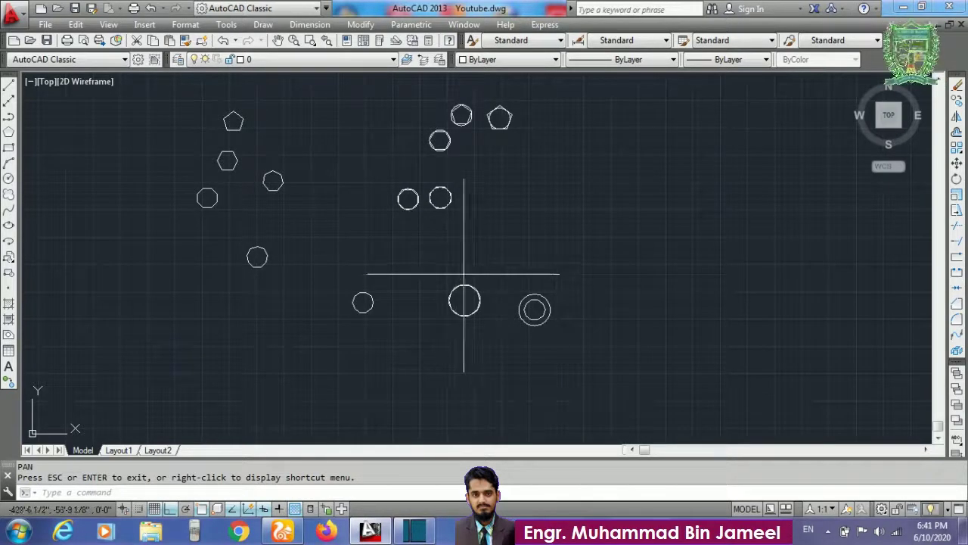
{"action": "left_click", "coordinate": [600, 237]}
{"action": "type", "text": "pol"}
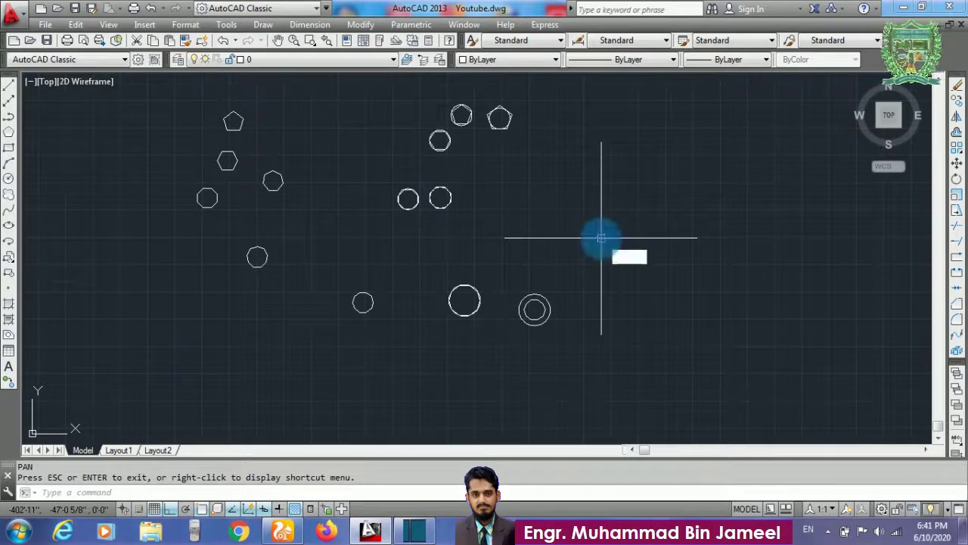
{"action": "key", "text": "Return"}
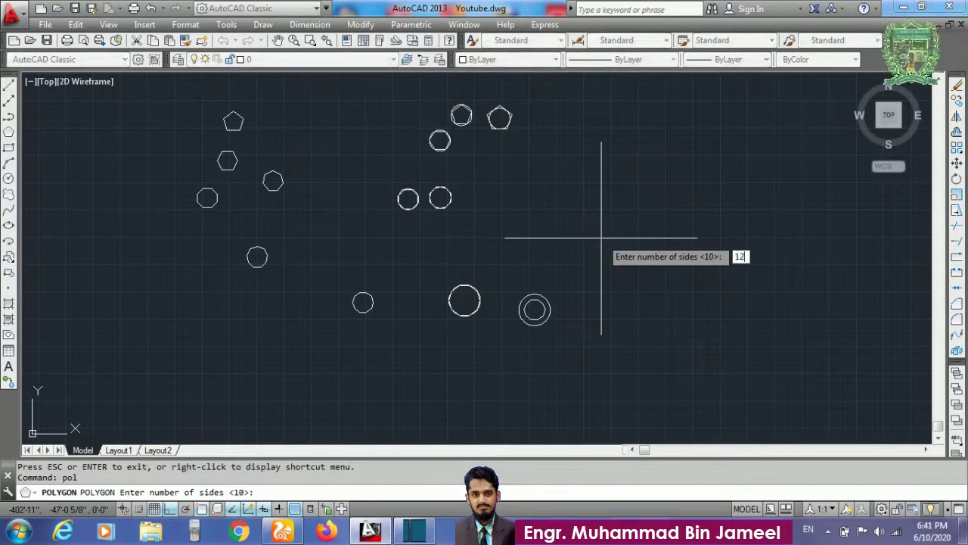
{"action": "type", "text": "12"}
{"action": "key", "text": "Return"}
{"action": "left_click", "coordinate": [599, 217]}
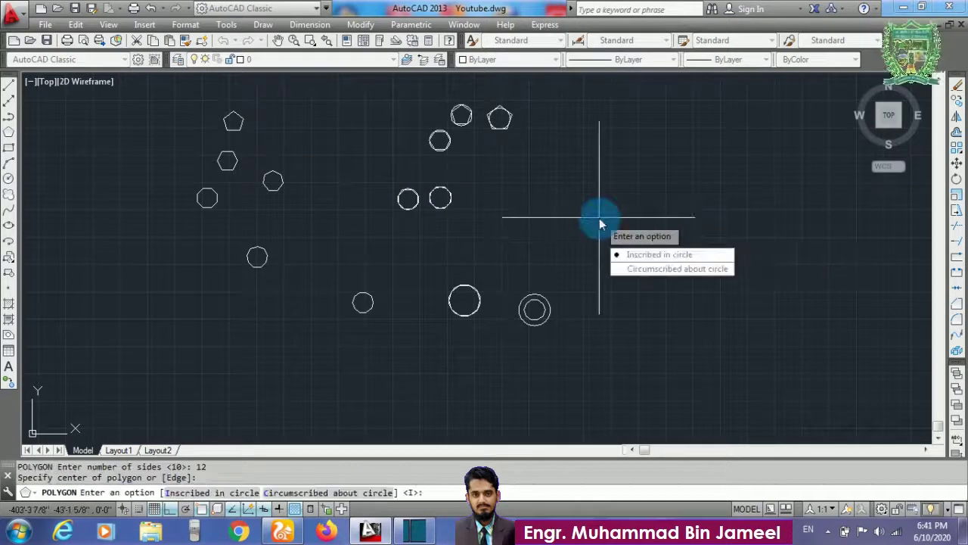
{"action": "left_click", "coordinate": [662, 257]}
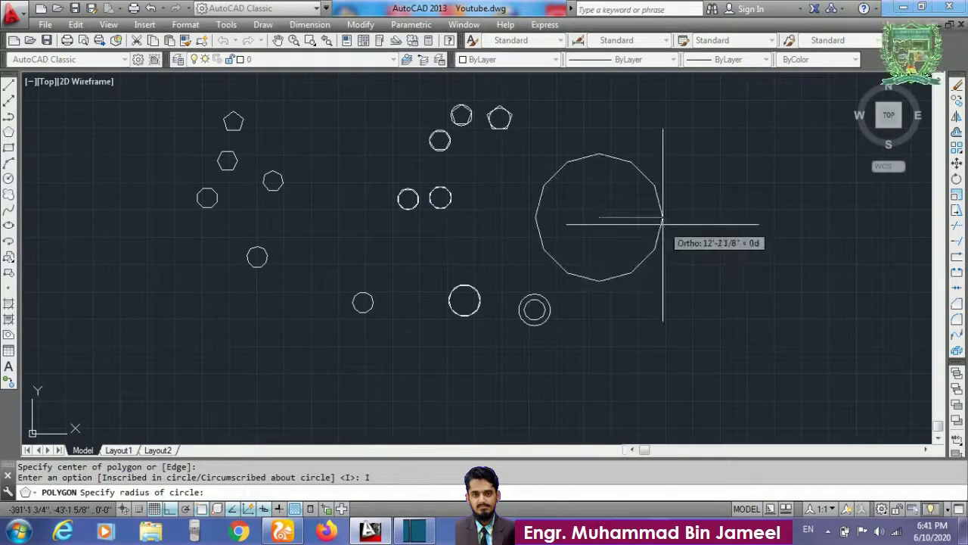
{"action": "type", "text": "2'"}
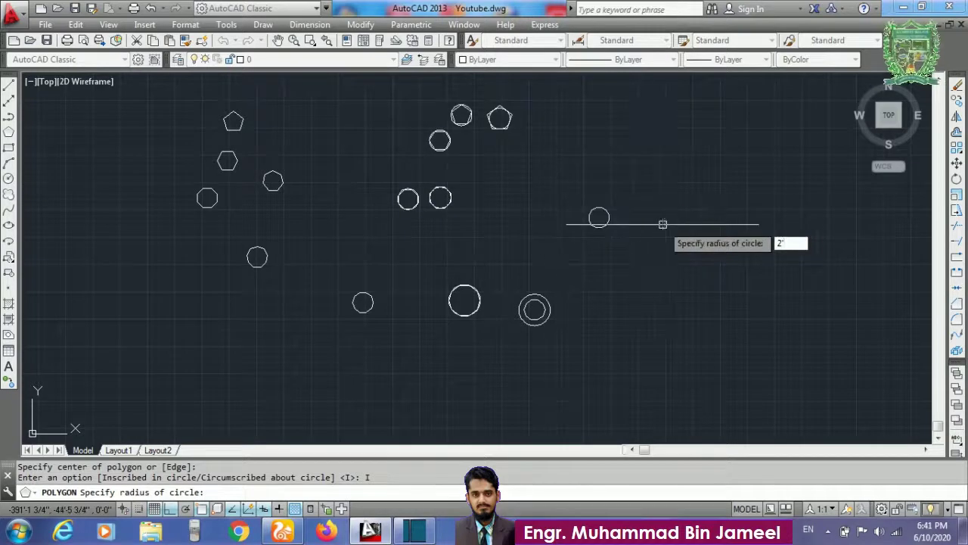
{"action": "key", "text": "Return"}
{"action": "scroll", "coordinate": [598, 218], "scroll_direction": "up", "scroll_amount": 10}
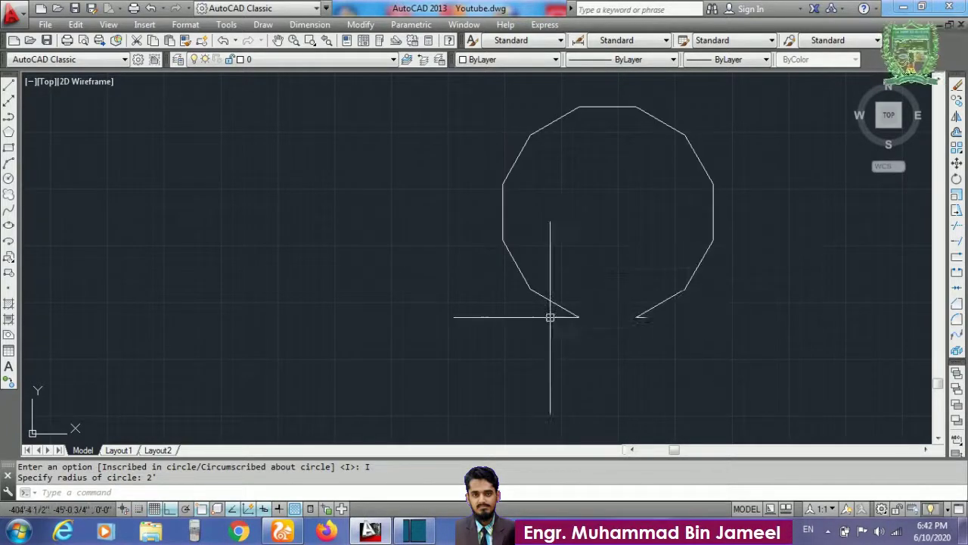
Zoom to the drawing's extents to view all objects
{"action": "scroll", "coordinate": [442, 349], "scroll_direction": "down", "scroll_amount": 5}
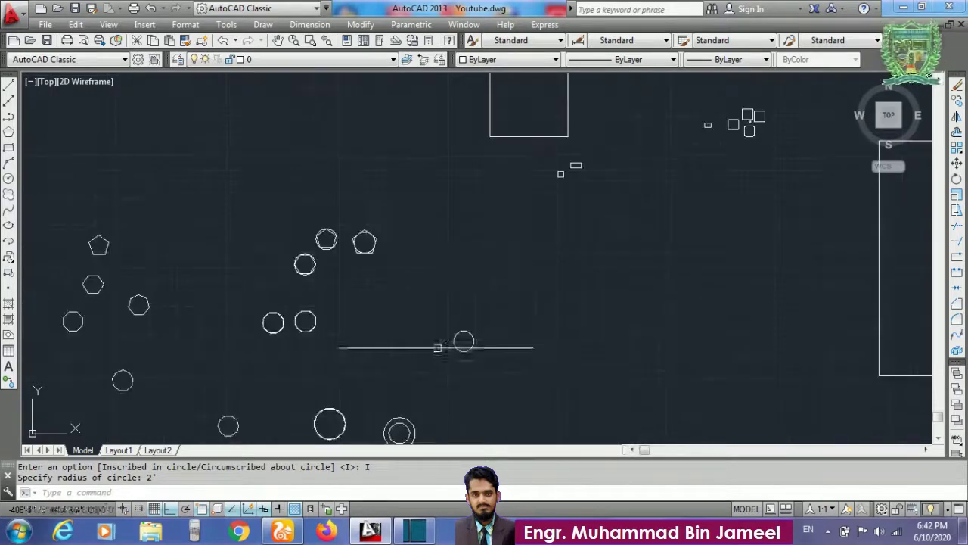
{"action": "scroll", "coordinate": [538, 267], "scroll_direction": "down", "scroll_amount": 2}
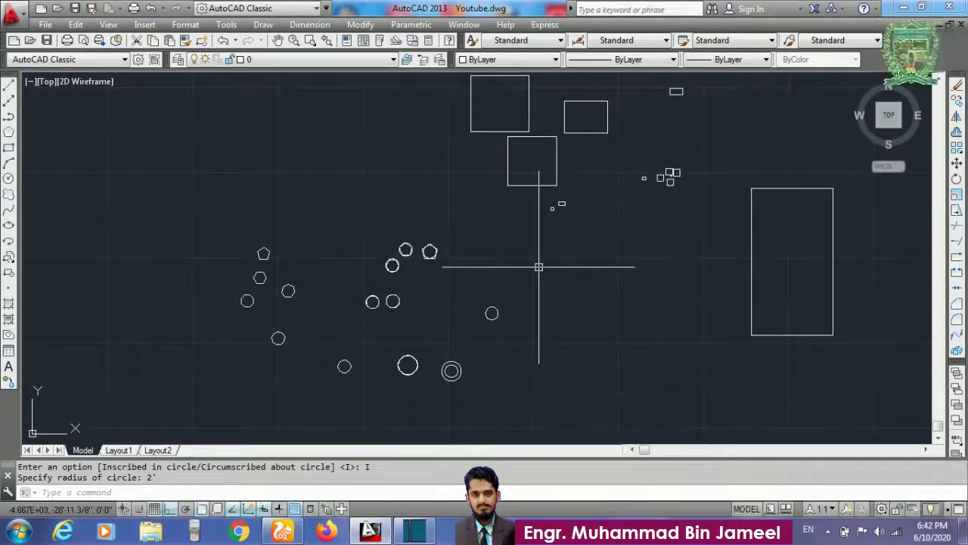
{"action": "type", "text": "z"}
{"action": "key", "text": "Return"}
{"action": "type", "text": "e"}
{"action": "key", "text": "Return"}
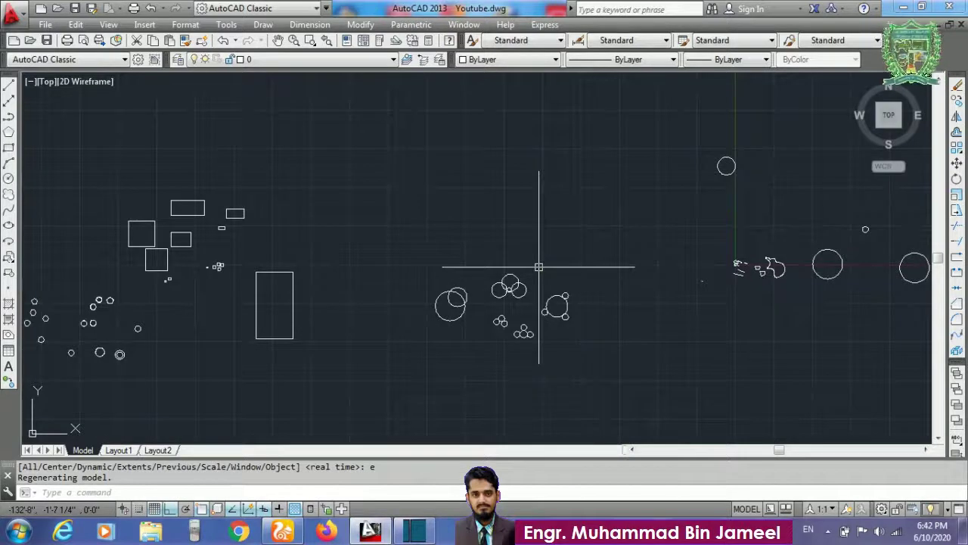